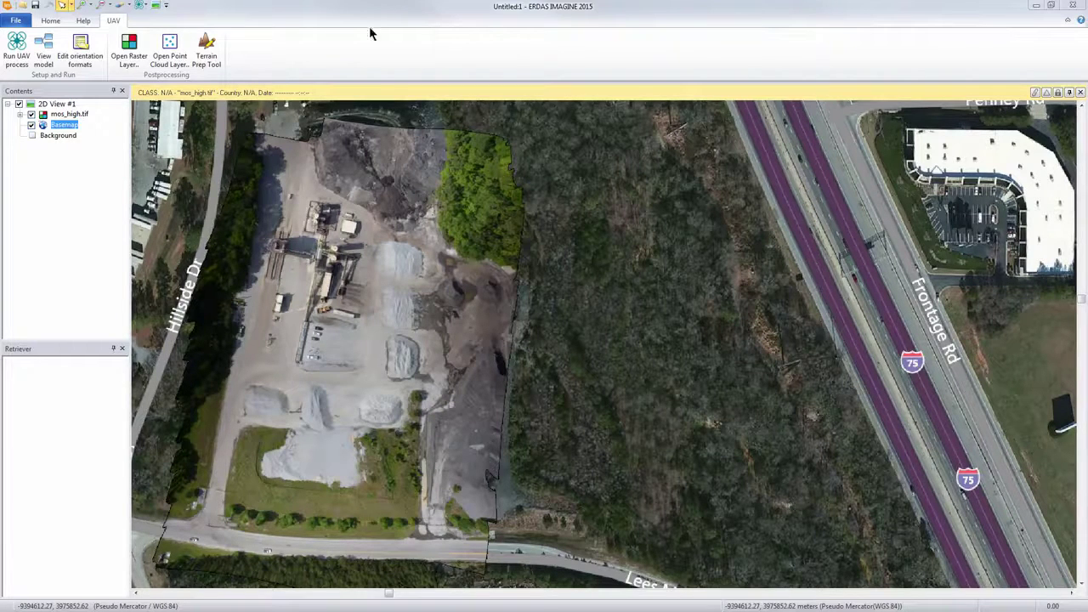
Step: Apply the GEOSYSTEMS UAV Workflow layout from the File backstage's Layout gallery
left_click(15, 22)
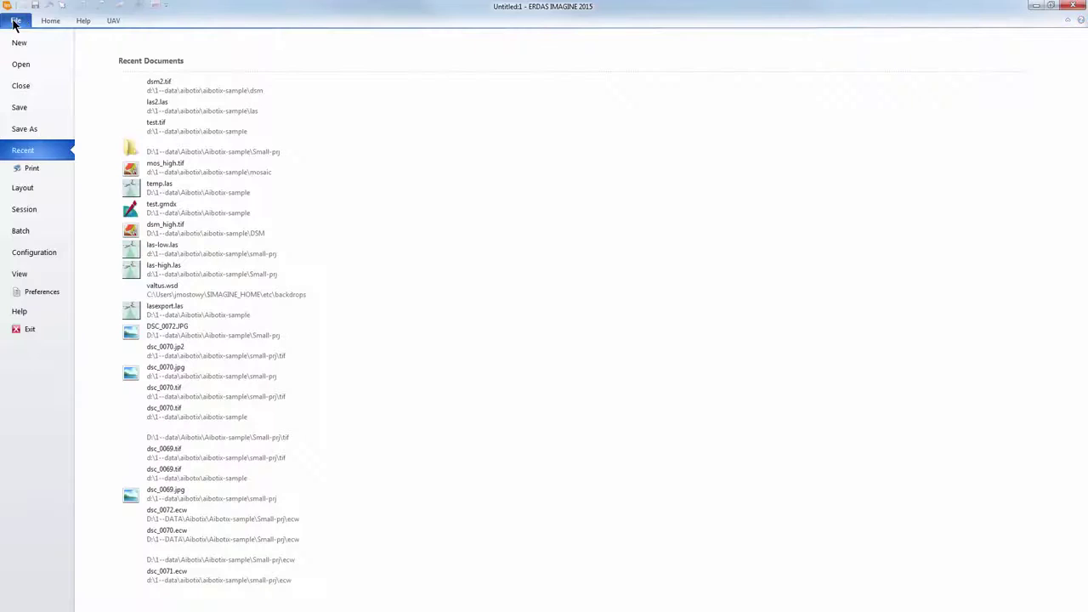
left_click(23, 188)
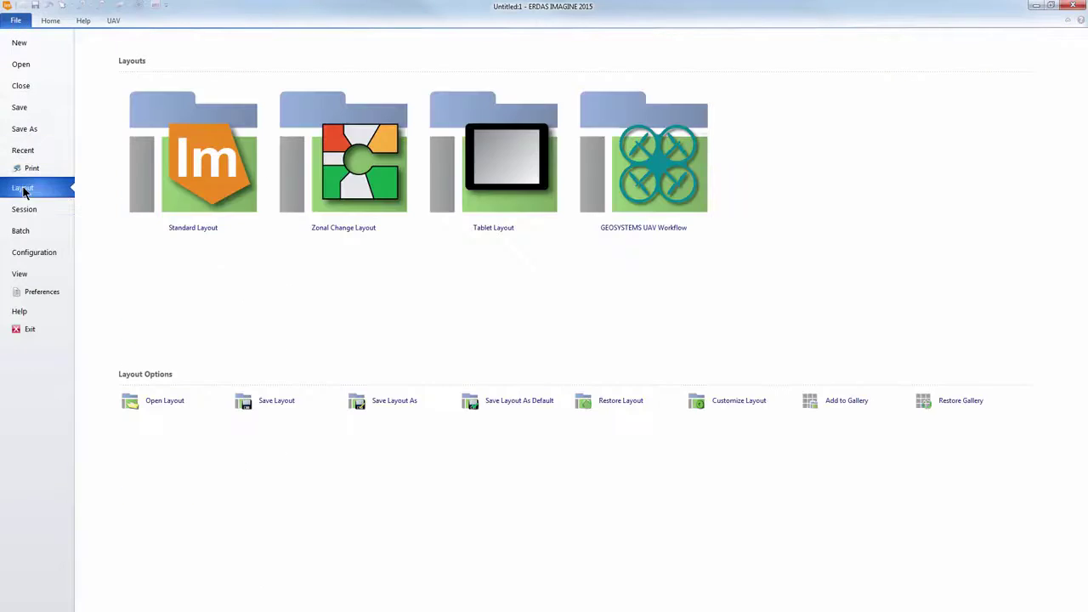
left_click(603, 160)
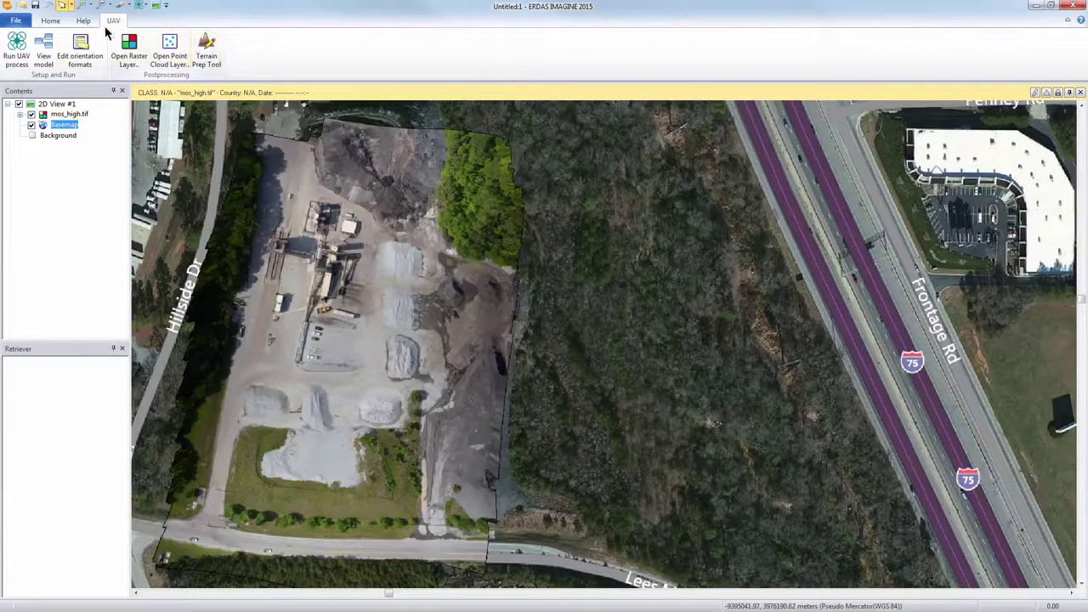
left_click(51, 21)
left_click(113, 21)
left_click(144, 6)
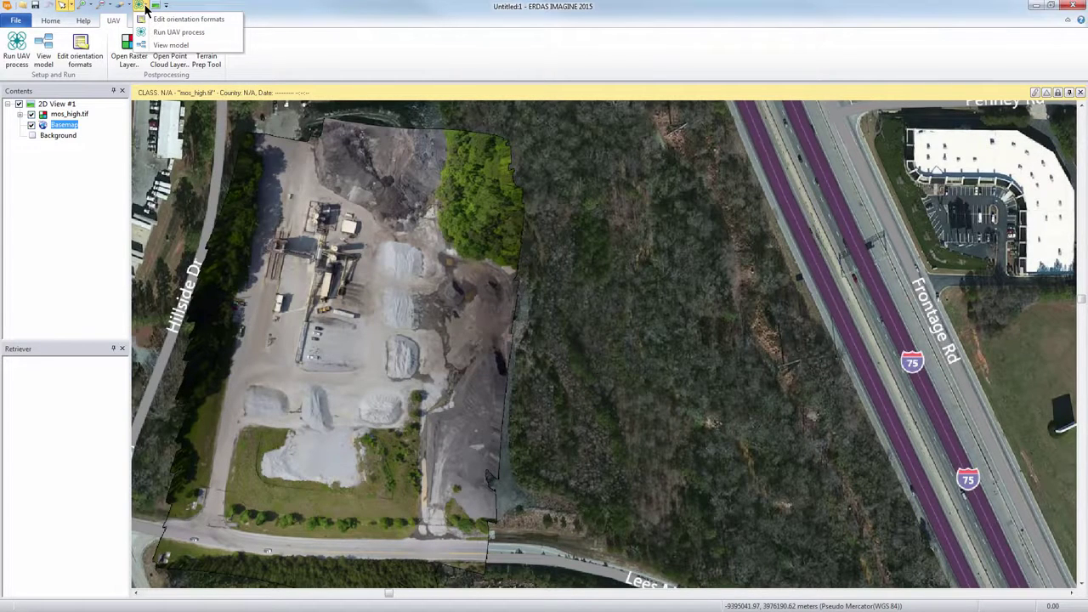
left_click(277, 31)
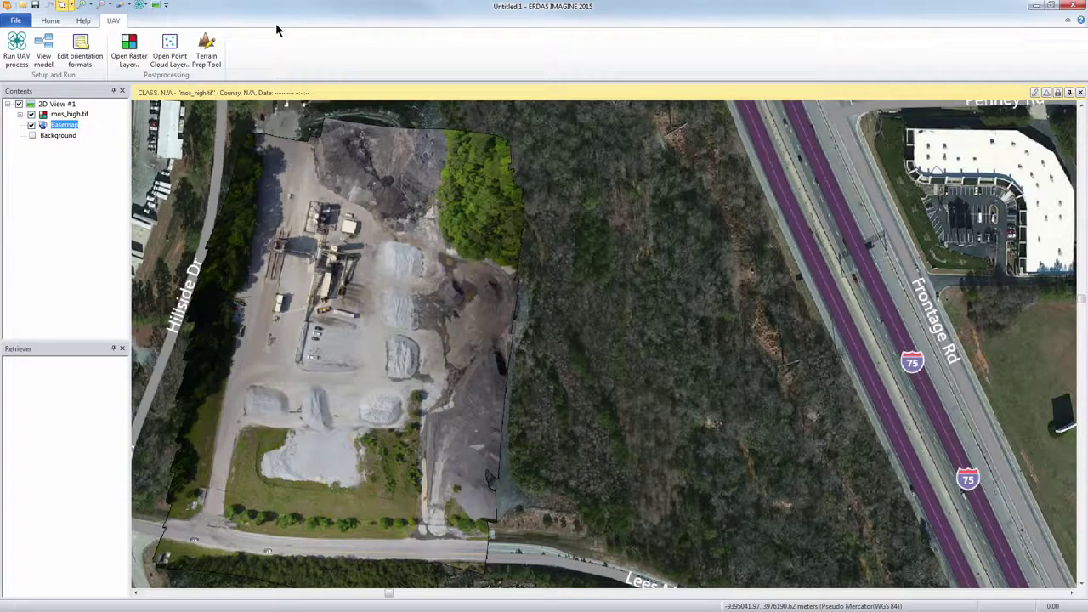
Step: Start a new UAV processing run and set its input folder to Small-prj
left_click(15, 48)
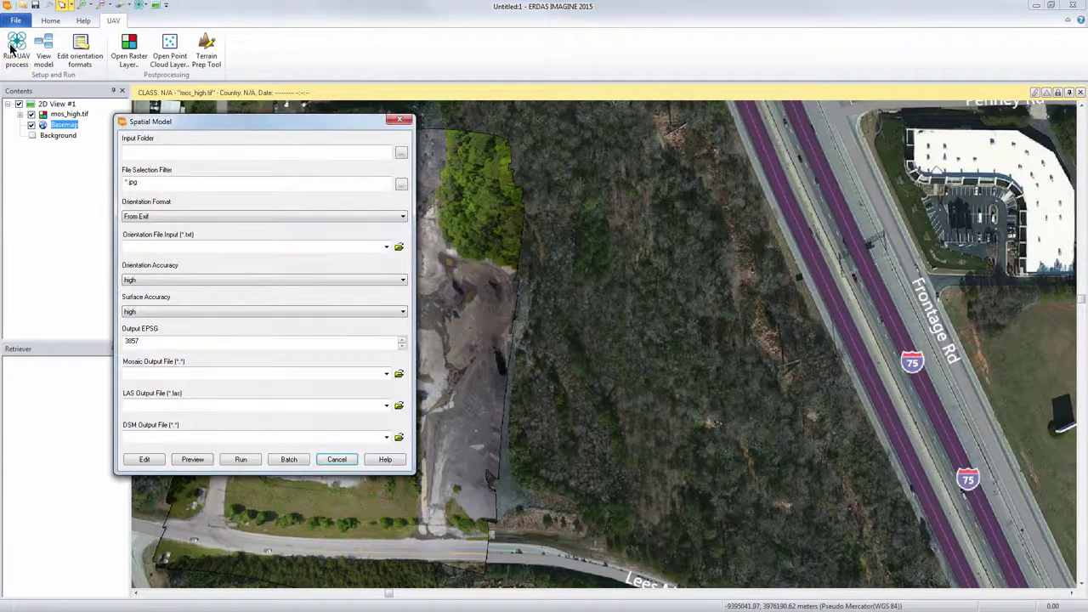
left_click_drag(261, 127, 473, 129)
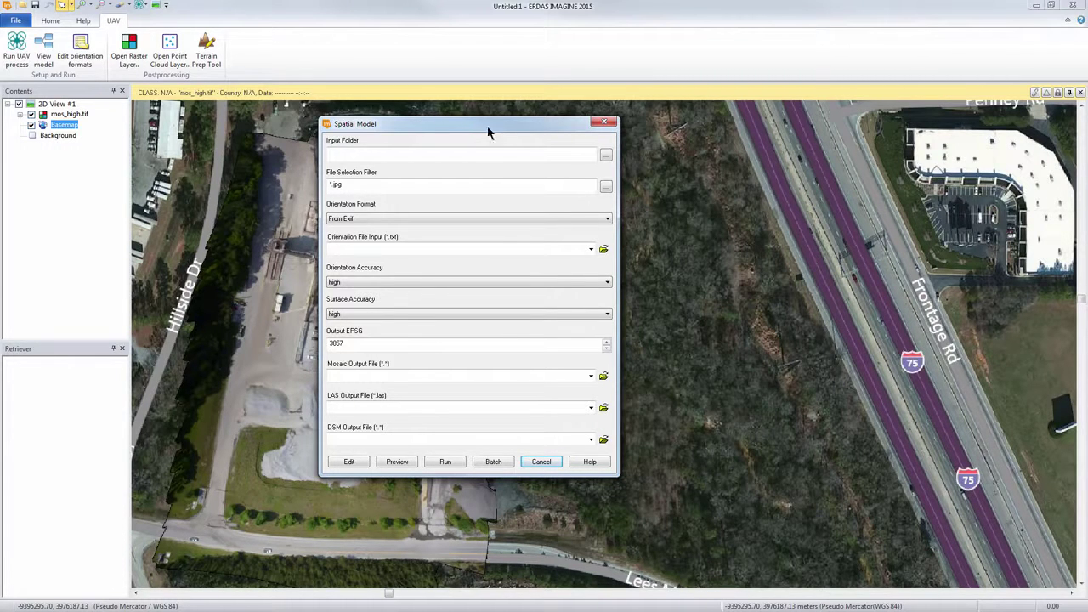
left_click(605, 157)
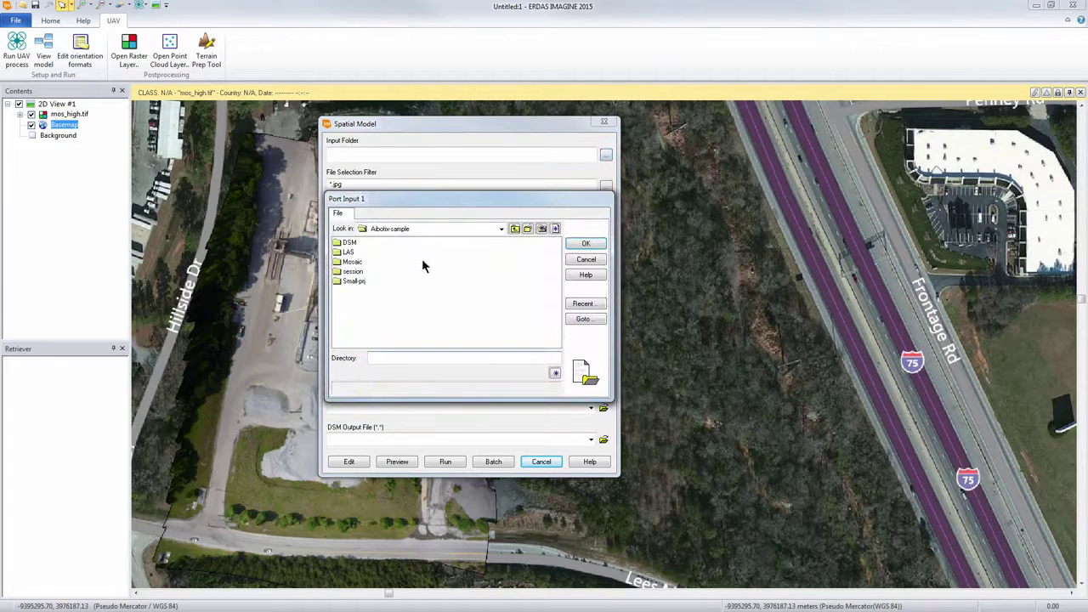
double_click(350, 282)
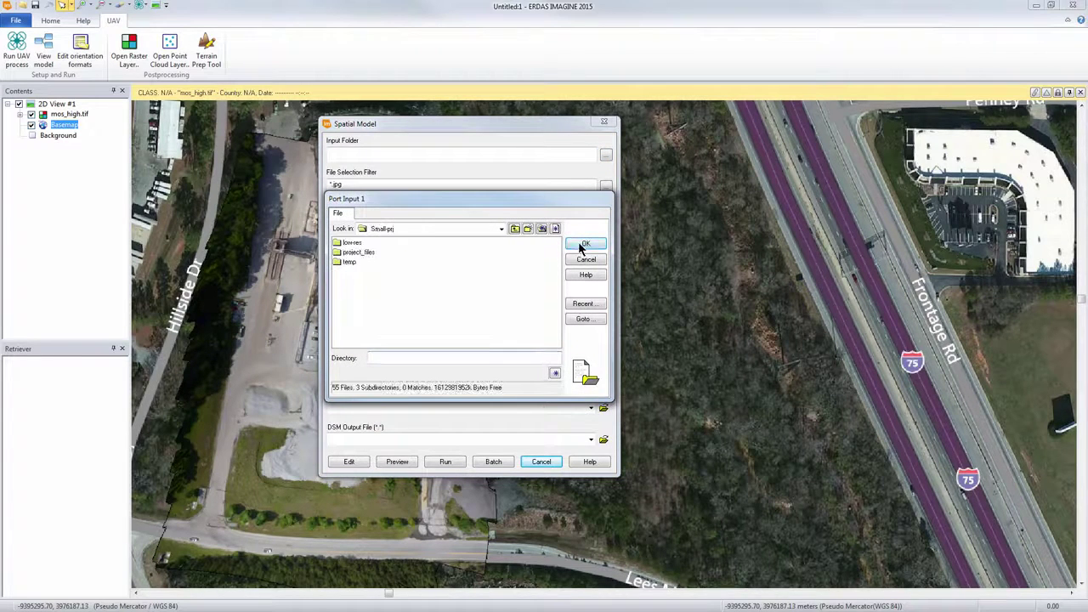
left_click(585, 243)
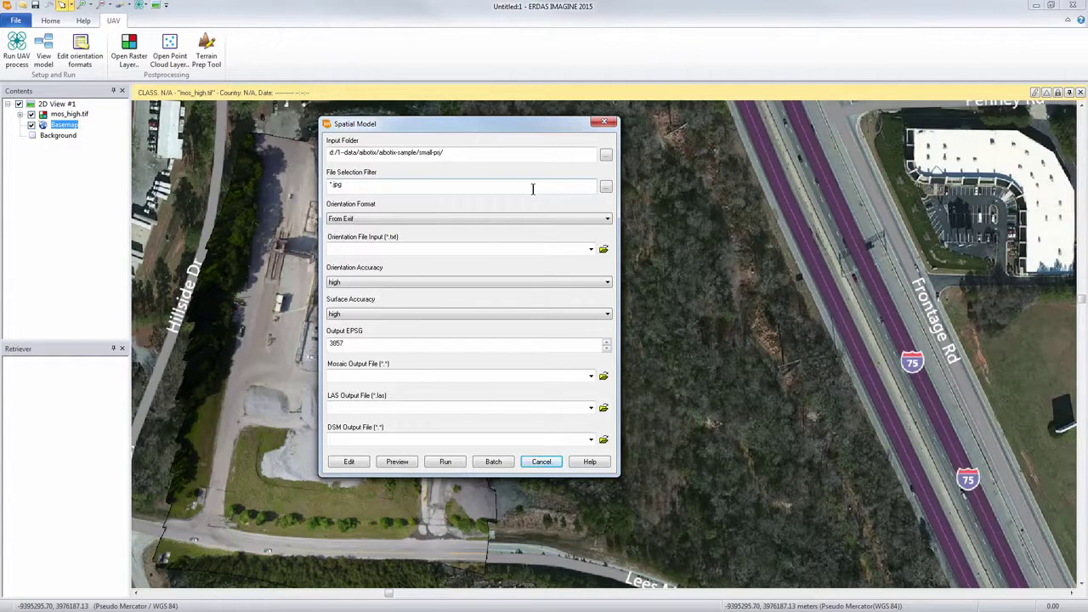
Step: Keep From Exif as the orientation format and focus the Orientation File Input field
left_click(514, 221)
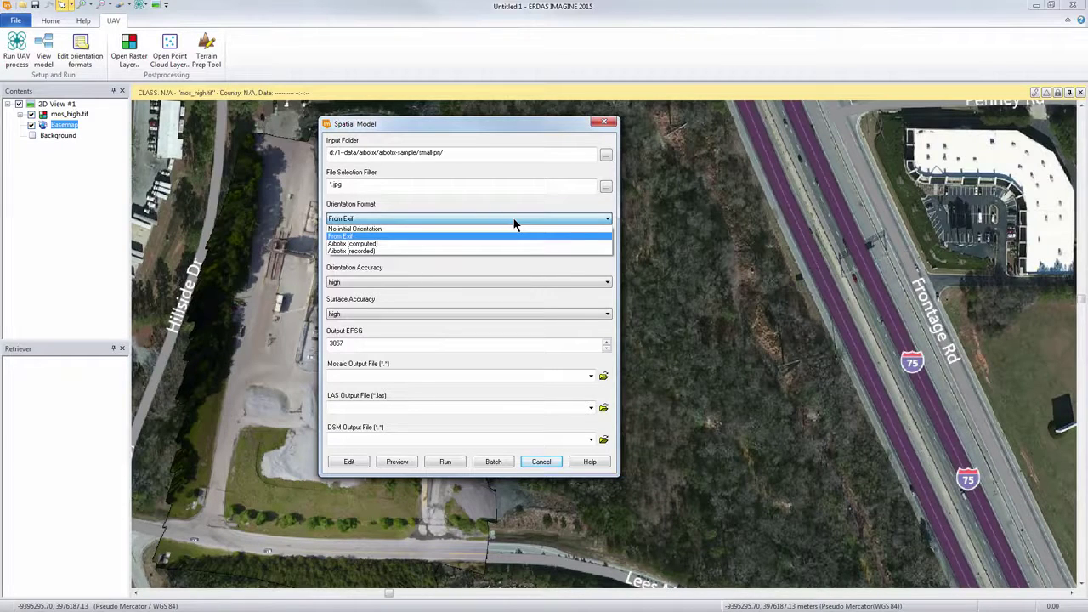
left_click(513, 219)
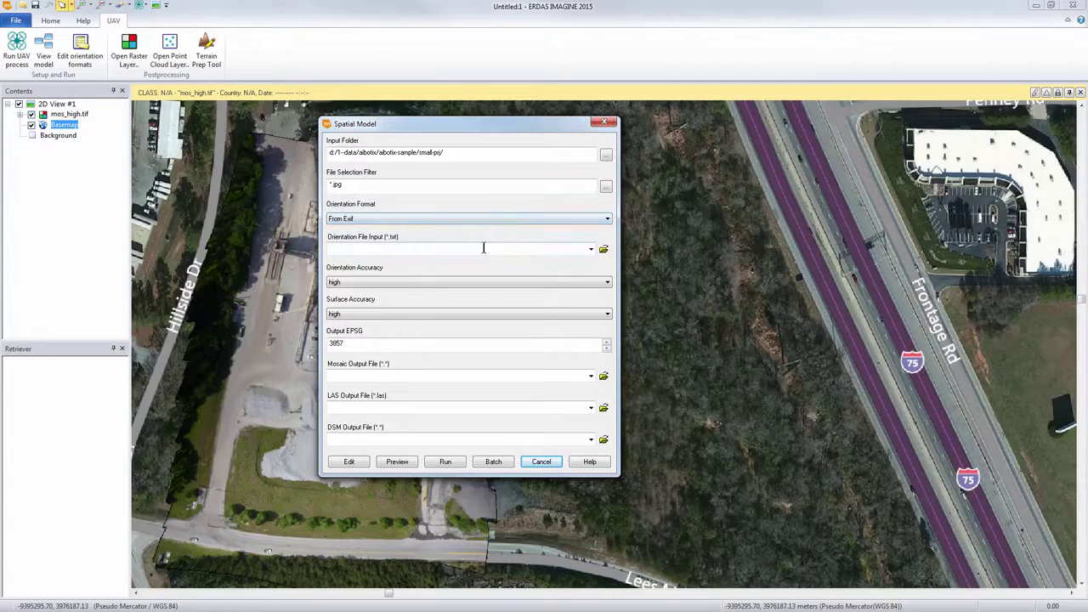
left_click(483, 247)
Step: Inspect the Aibotix orientation data formats editor and close it unchanged
left_click(82, 59)
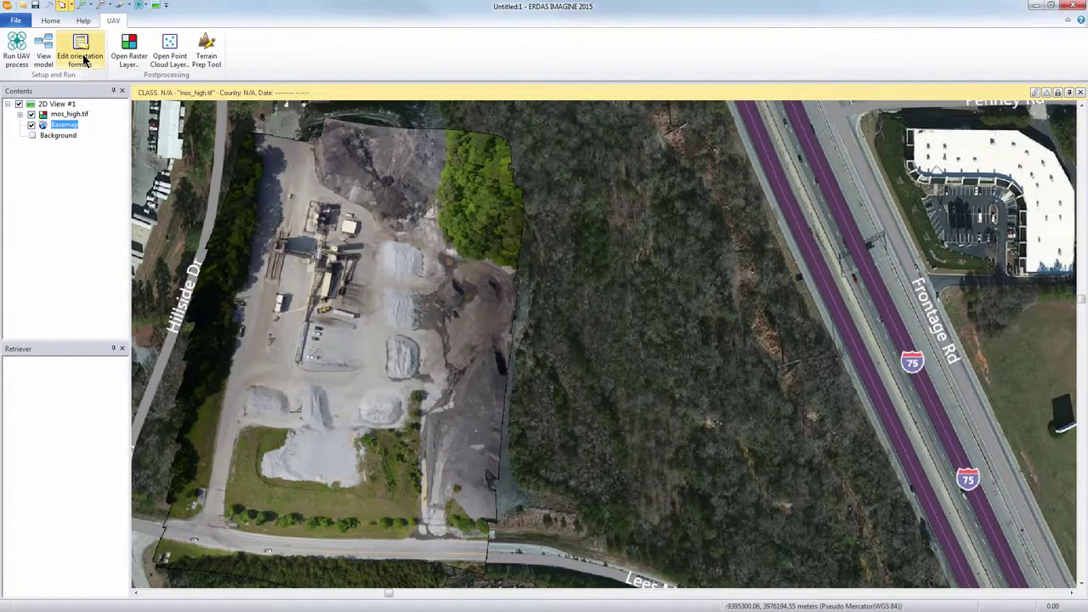
left_click(83, 59)
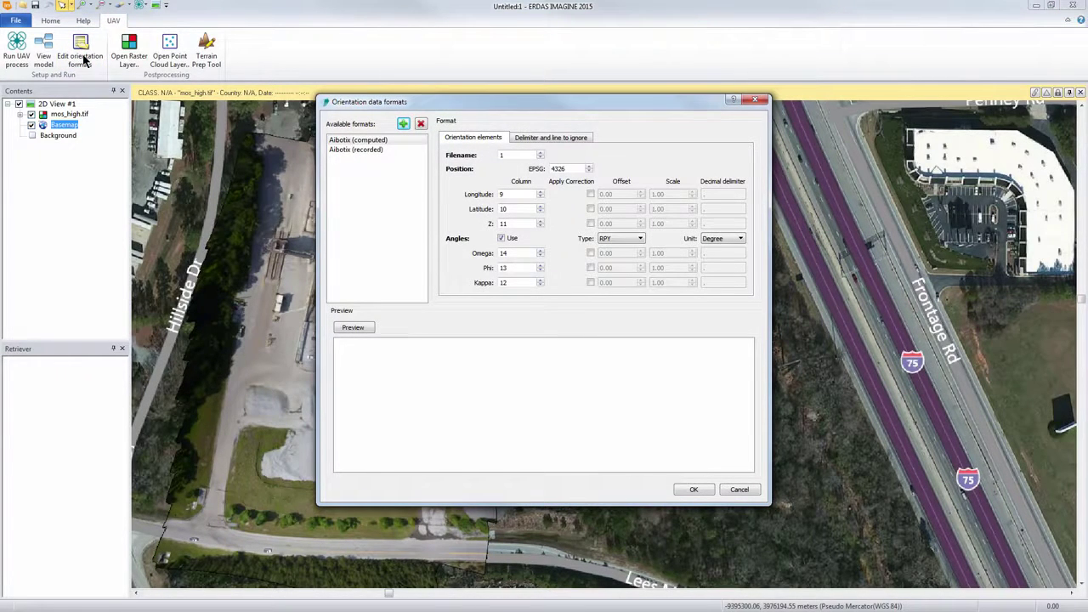
left_click(740, 490)
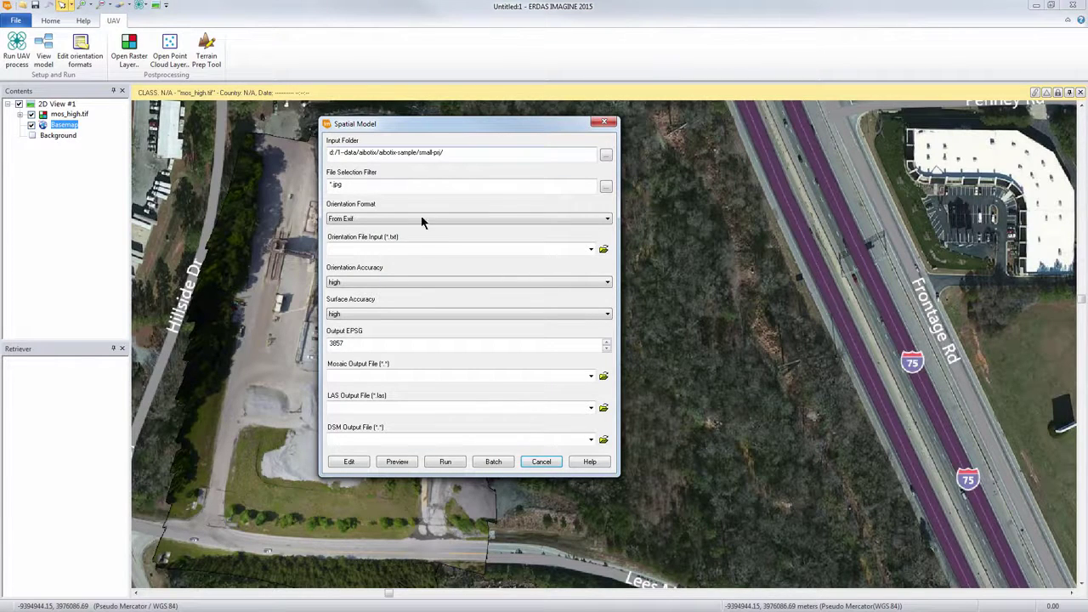
Step: Change both the Orientation Accuracy and Surface Accuracy dropdowns from high to low
left_click(411, 288)
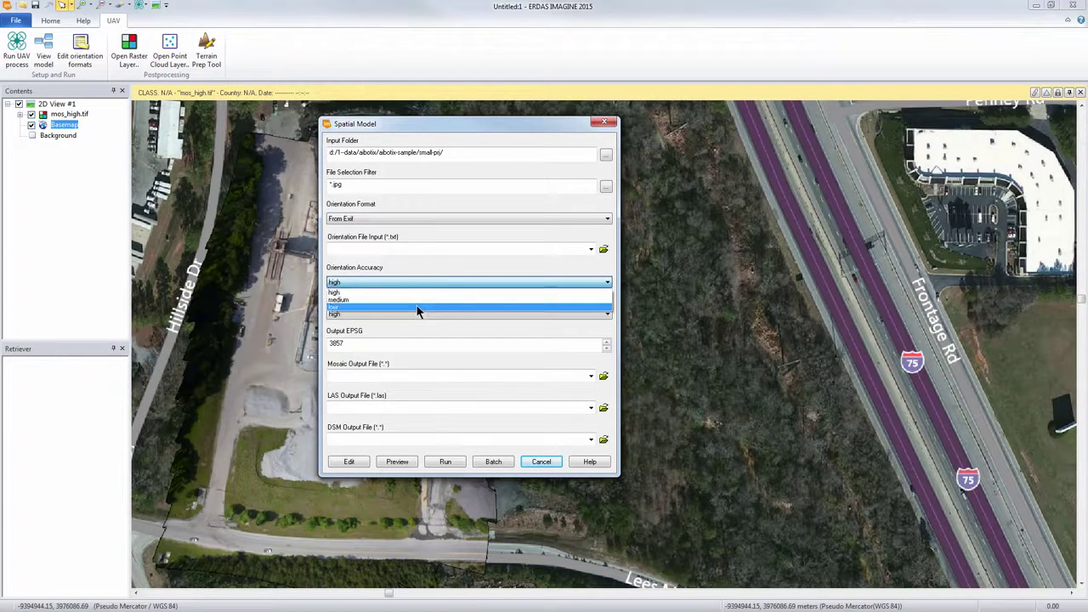
left_click(416, 308)
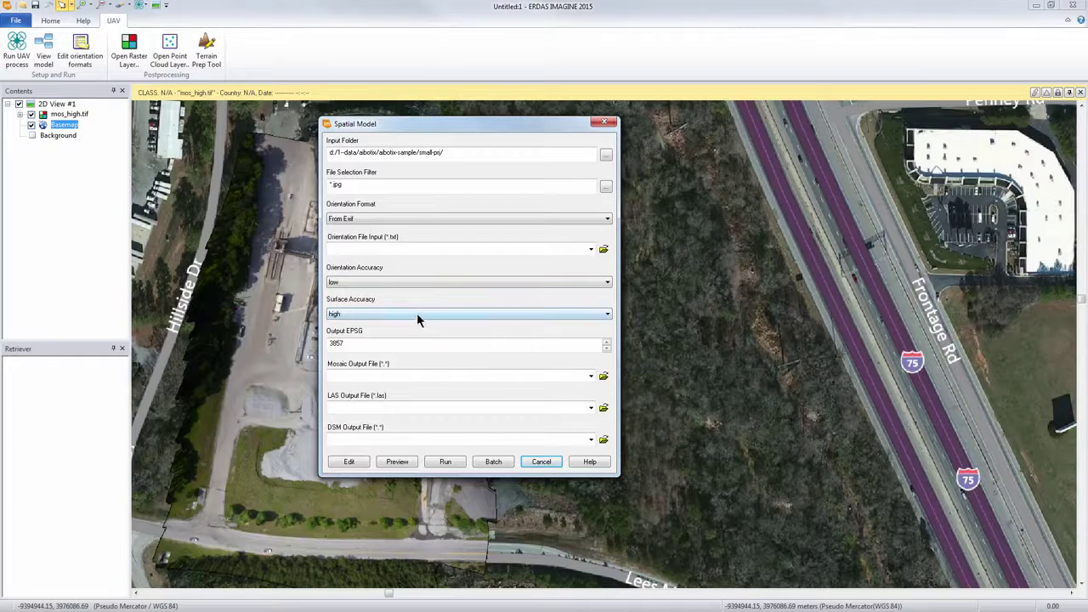
left_click(416, 314)
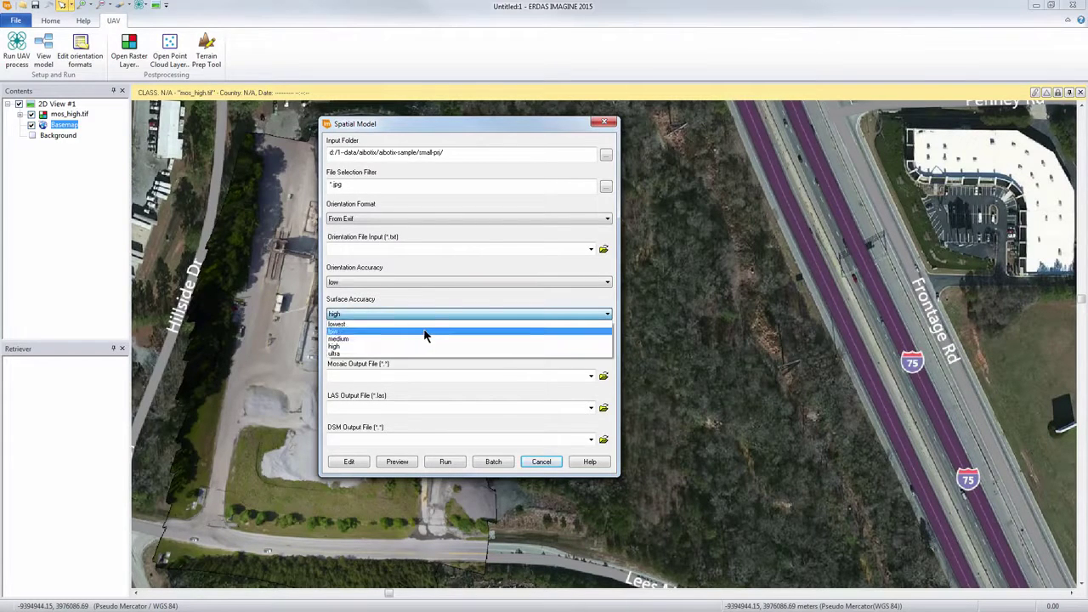
left_click(426, 333)
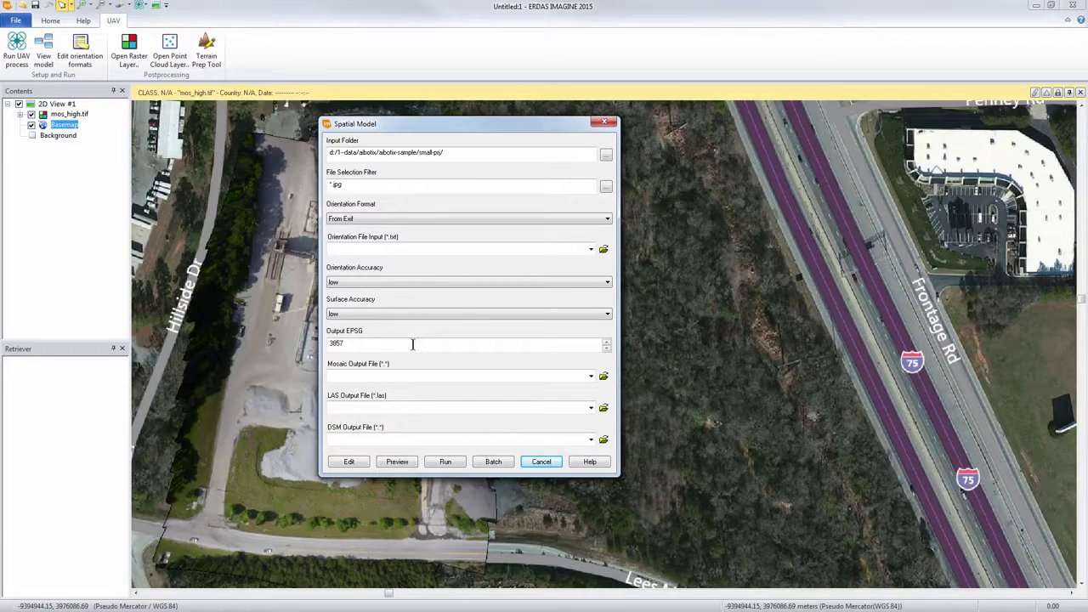
Step: Set Output EPSG to 32617, name outputs moss, lass and dsmm, and close the settings
left_click_drag(413, 343, 287, 354)
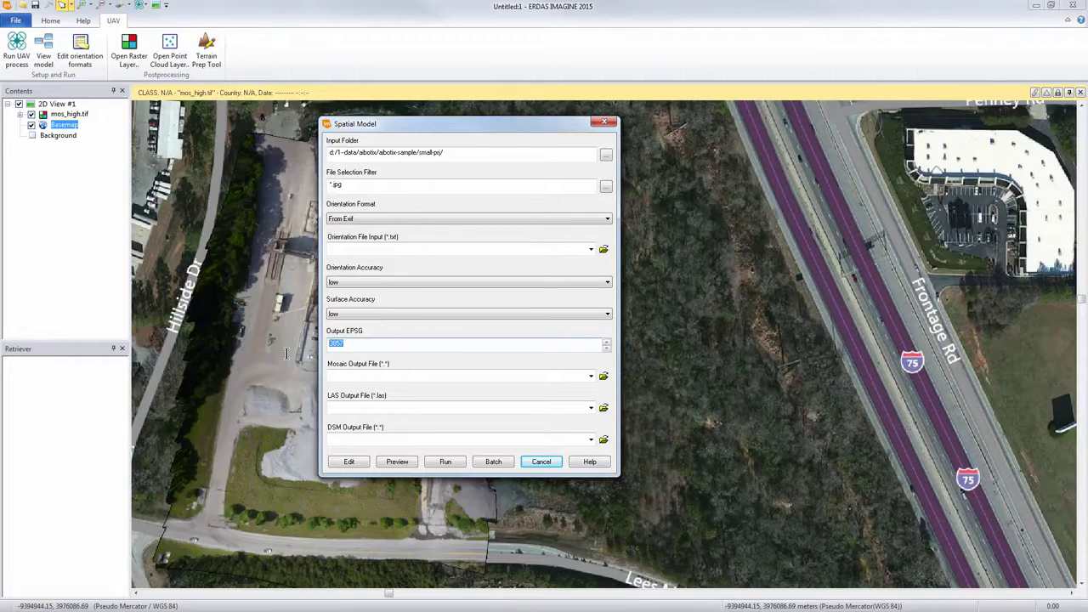
type("32617")
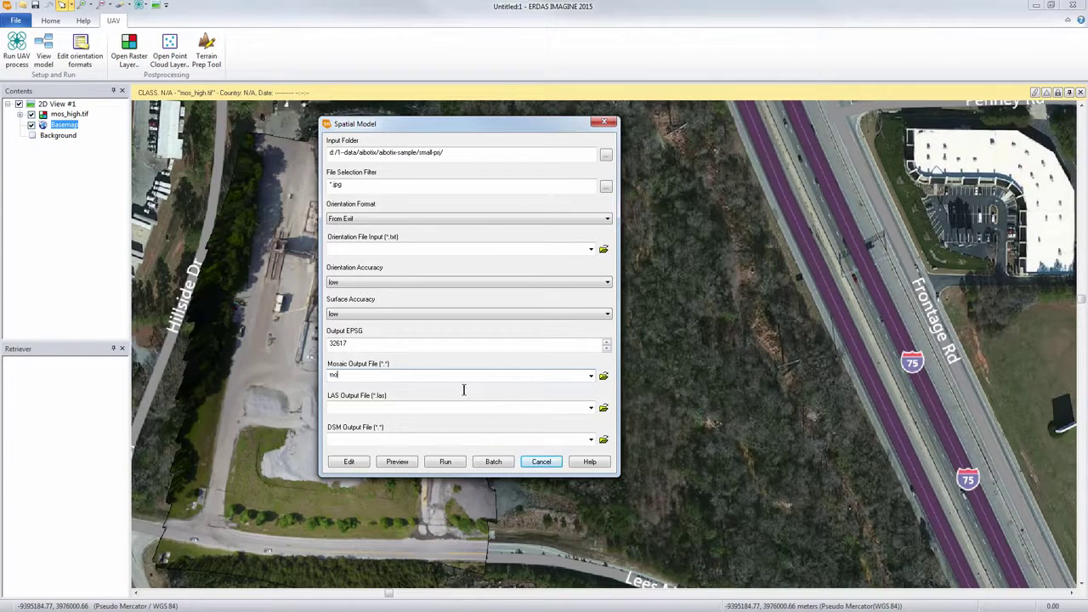
left_click(394, 412)
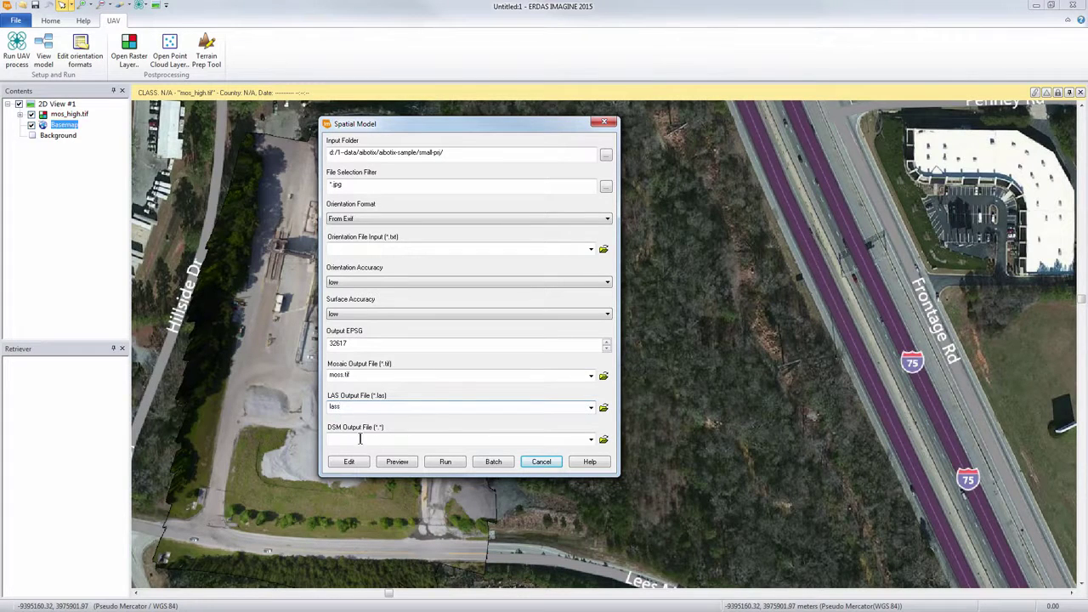
left_click(361, 435)
type("dsmm.tif")
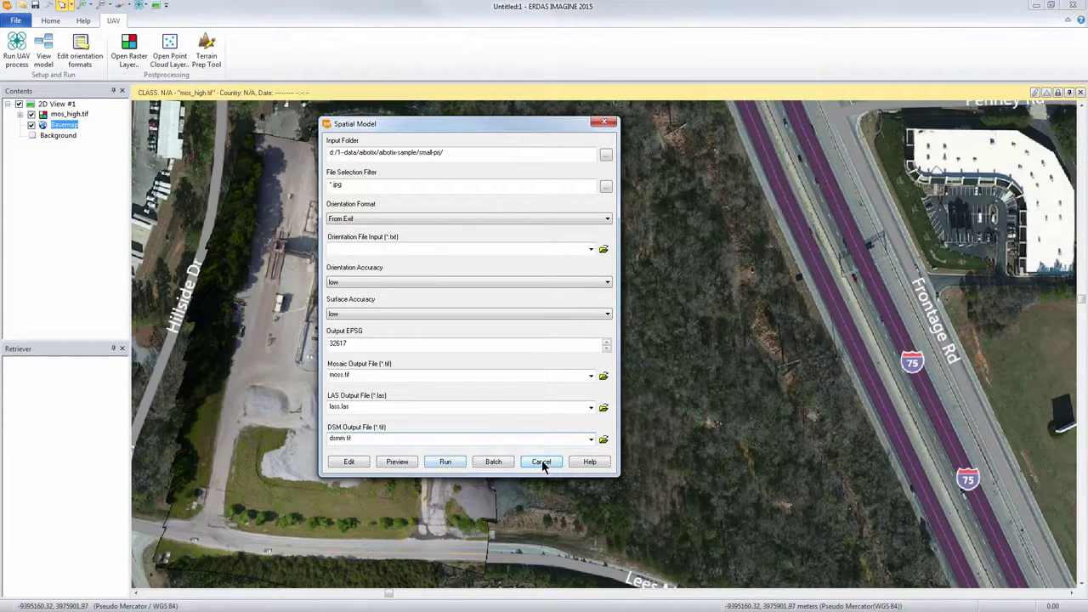
left_click(544, 462)
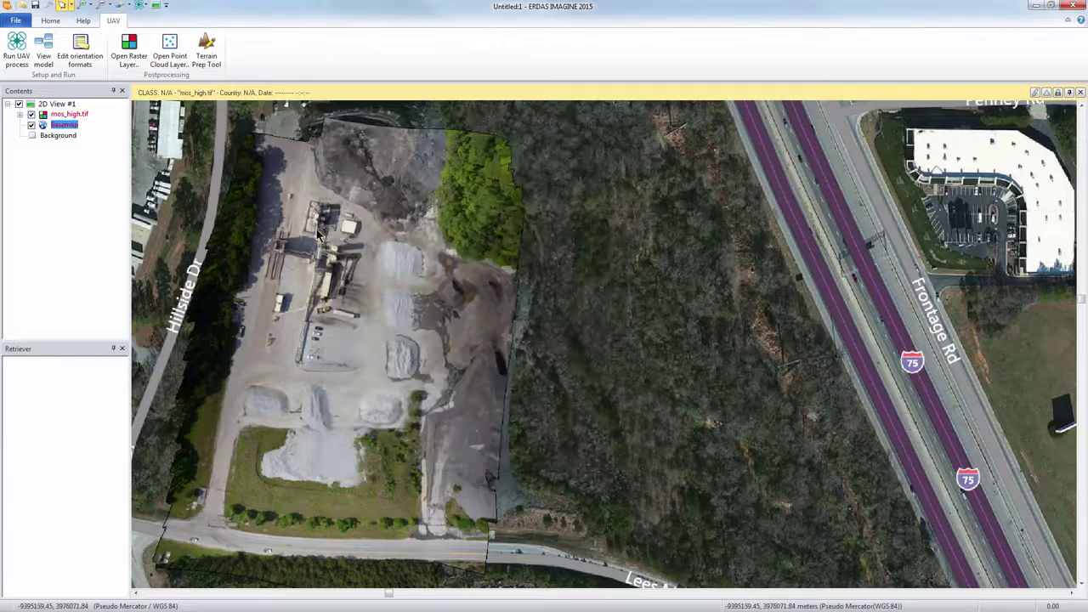
Step: Open the UAV processing model and rearrange the CreateProject and Compute Orientation nodes
left_click(45, 51)
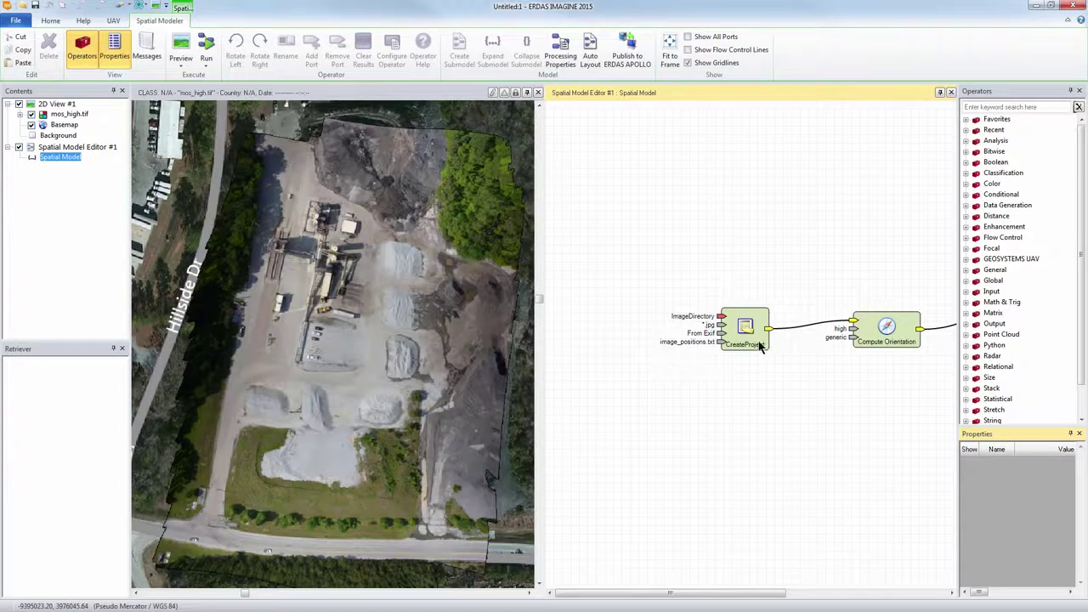
left_click_drag(758, 341, 798, 330)
middle_click_drag(816, 327, 648, 354)
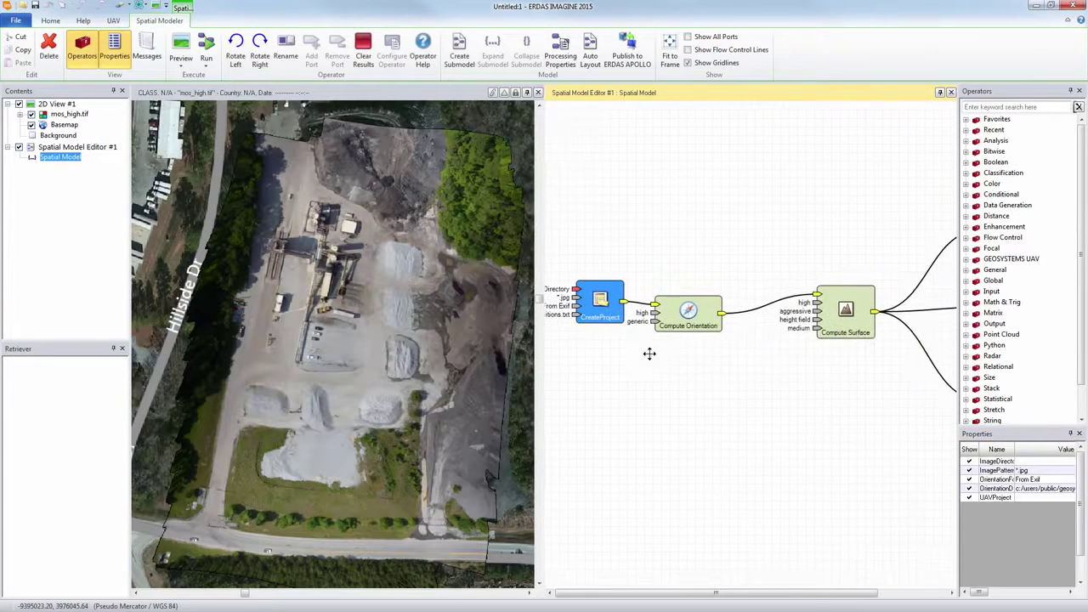
left_click_drag(593, 262, 762, 343)
left_click_drag(698, 317, 766, 287)
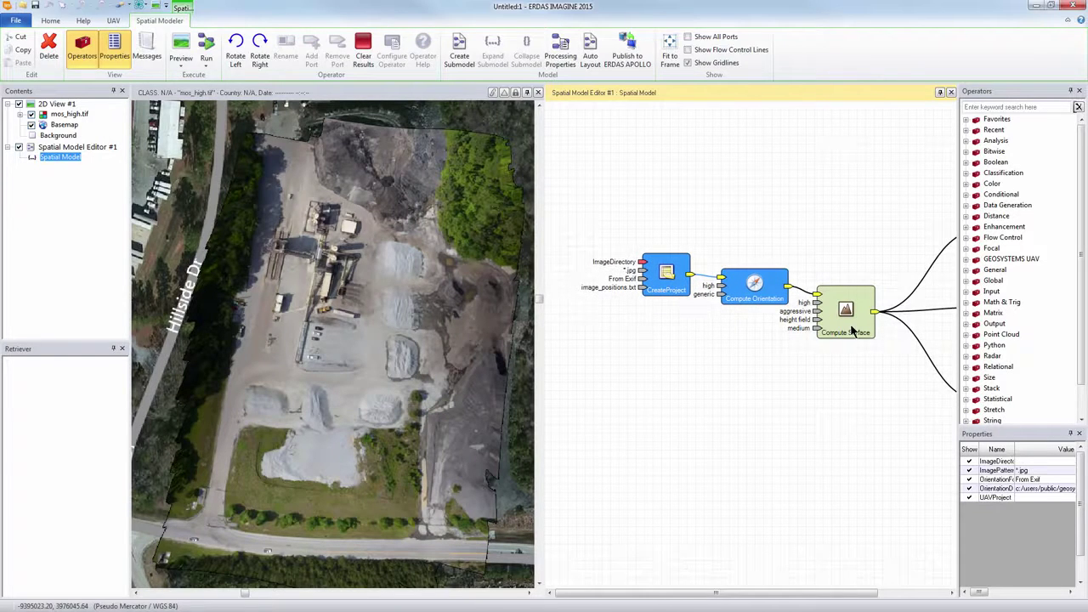
middle_click_drag(867, 394, 790, 346)
Step: Delete Export Mosaic and Export DEM, placing Export LAS beside Compute Surface
left_click_drag(827, 419, 952, 258)
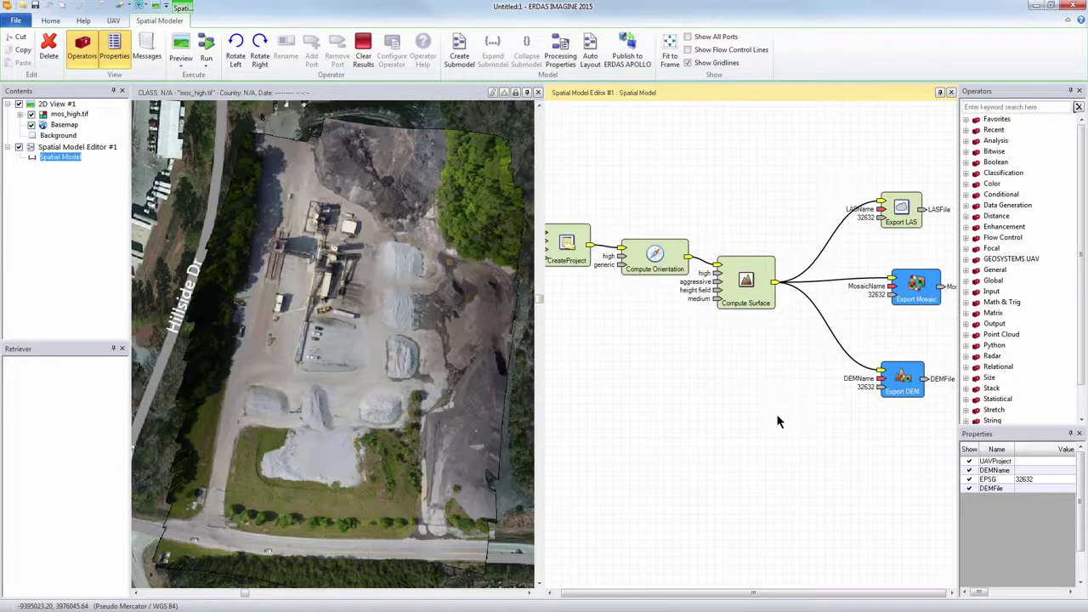
key("Delete")
left_click_drag(898, 226, 834, 312)
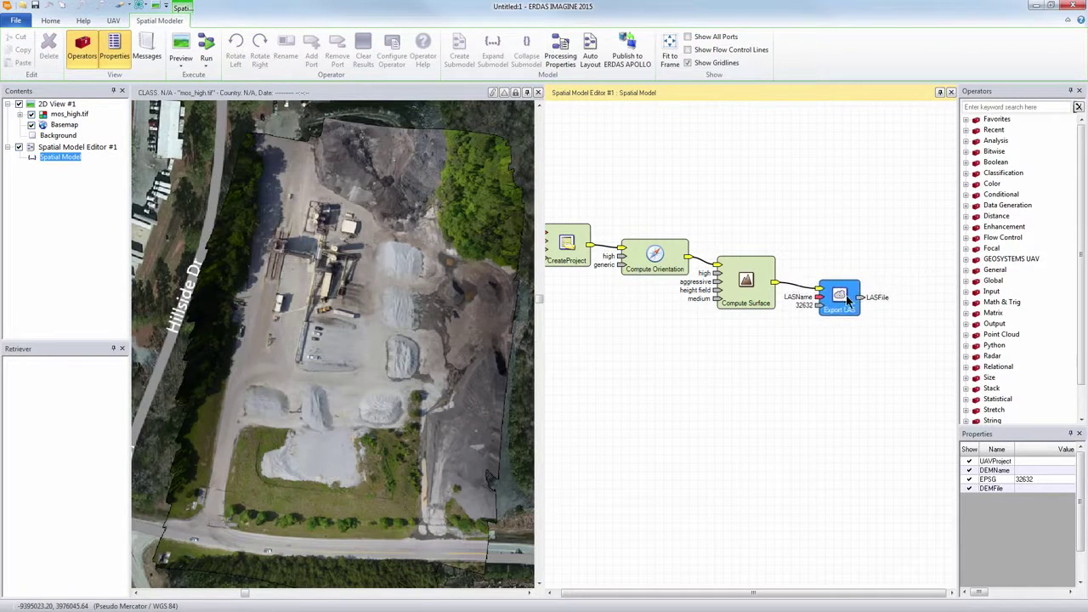
Step: Add a Point Cloud Input operator fed by the Export LAS output
left_click(807, 351)
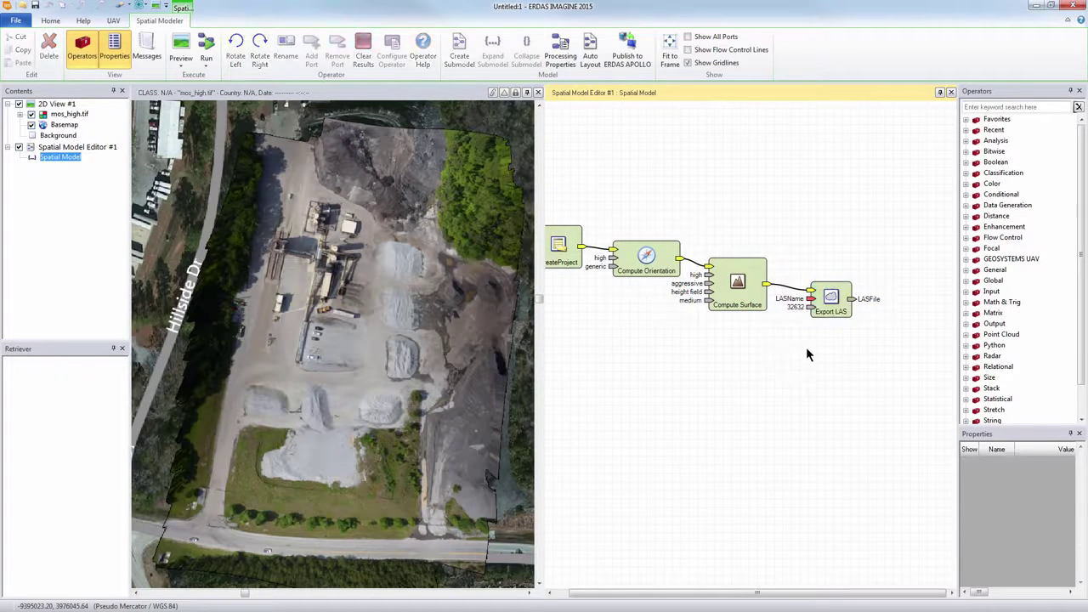
scroll(805, 355, "down", 2)
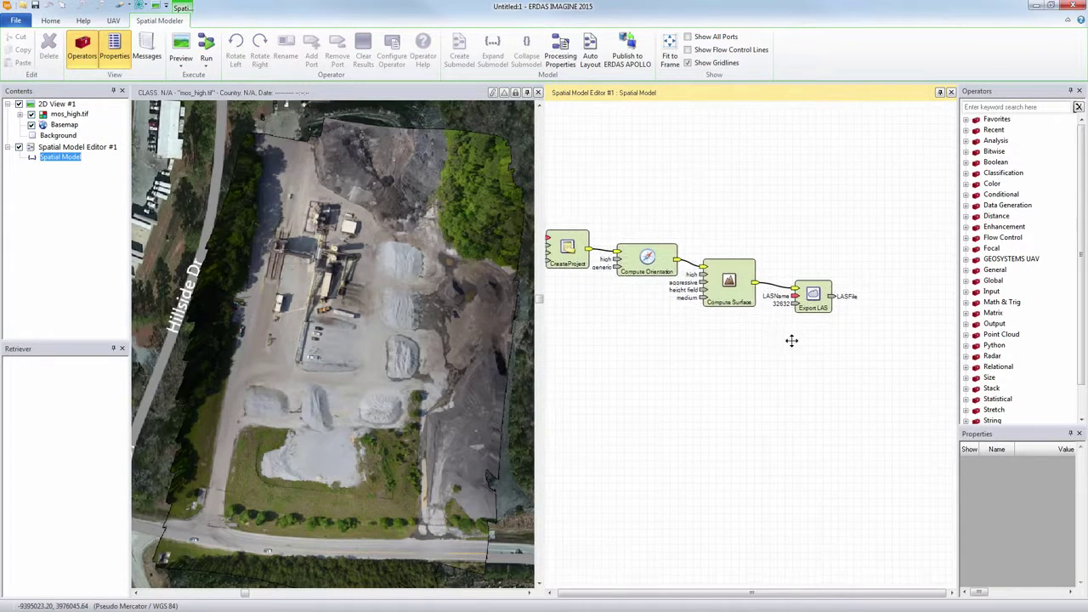
left_click(966, 120)
left_click_drag(1003, 162, 853, 334)
mouse_move(833, 296)
left_mouse_down()
mouse_move(853, 348)
mouse_move(863, 320)
left_mouse_up()
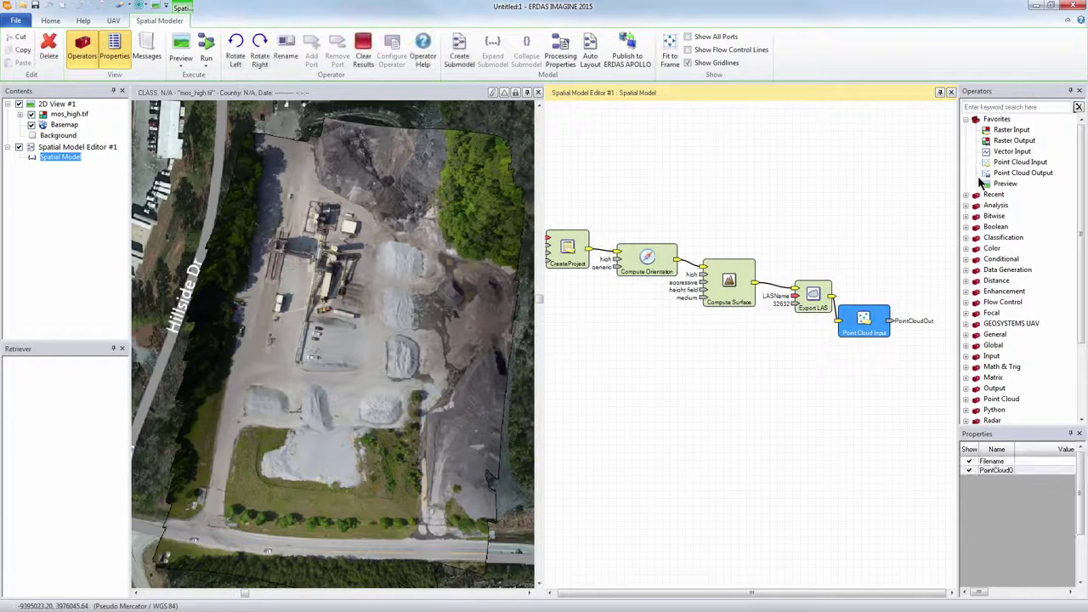
Step: Add a Preview operator connected to the point cloud output
left_click_drag(990, 184, 919, 364)
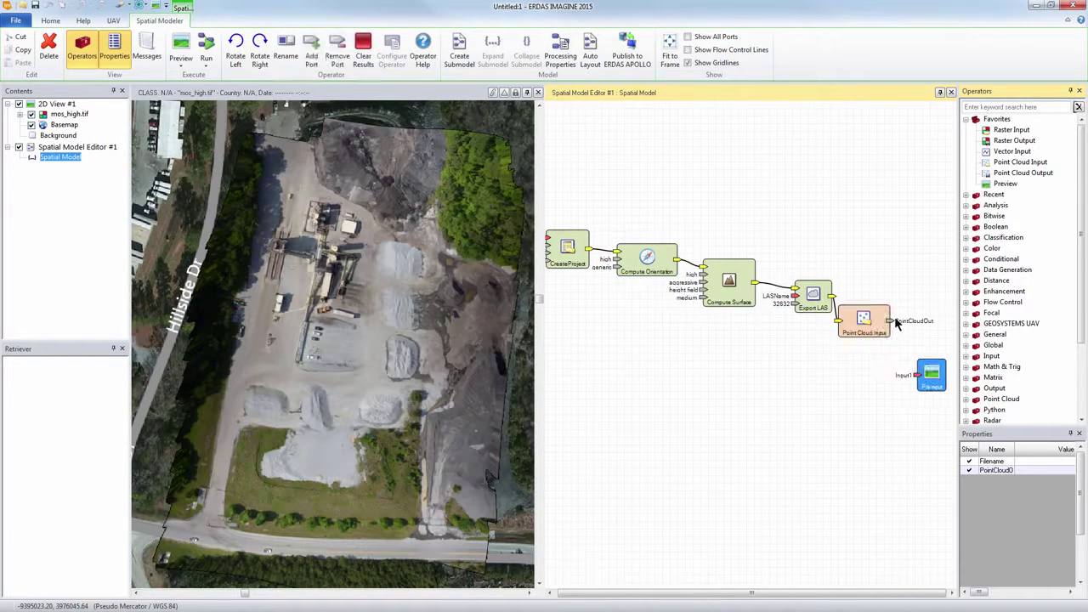
mouse_move(891, 322)
left_mouse_down()
mouse_move(914, 374)
mouse_move(929, 381)
mouse_move(916, 354)
left_mouse_up()
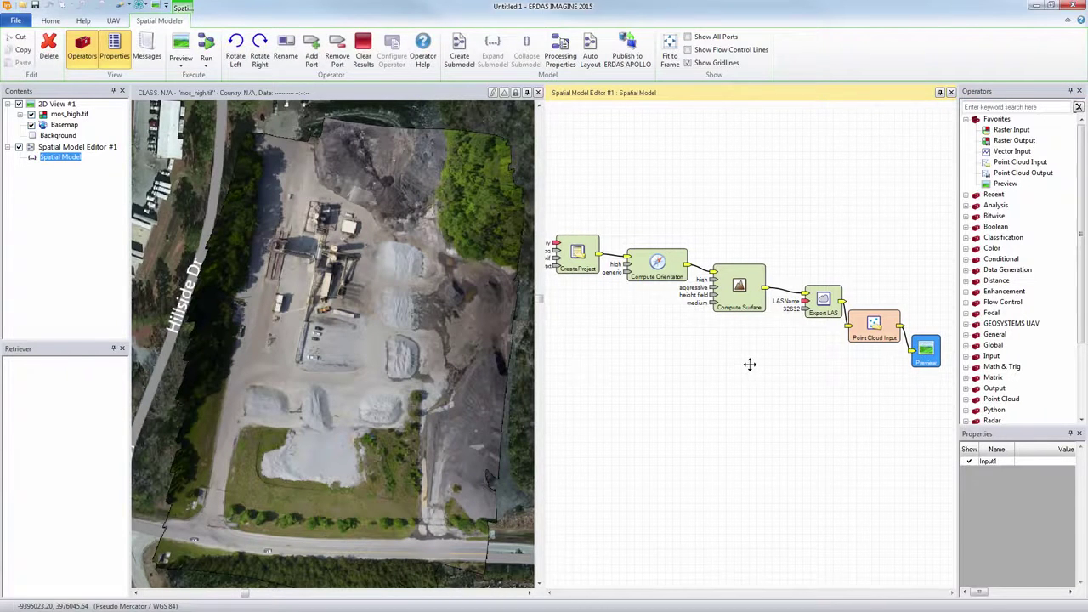
left_click_drag(609, 335, 666, 341)
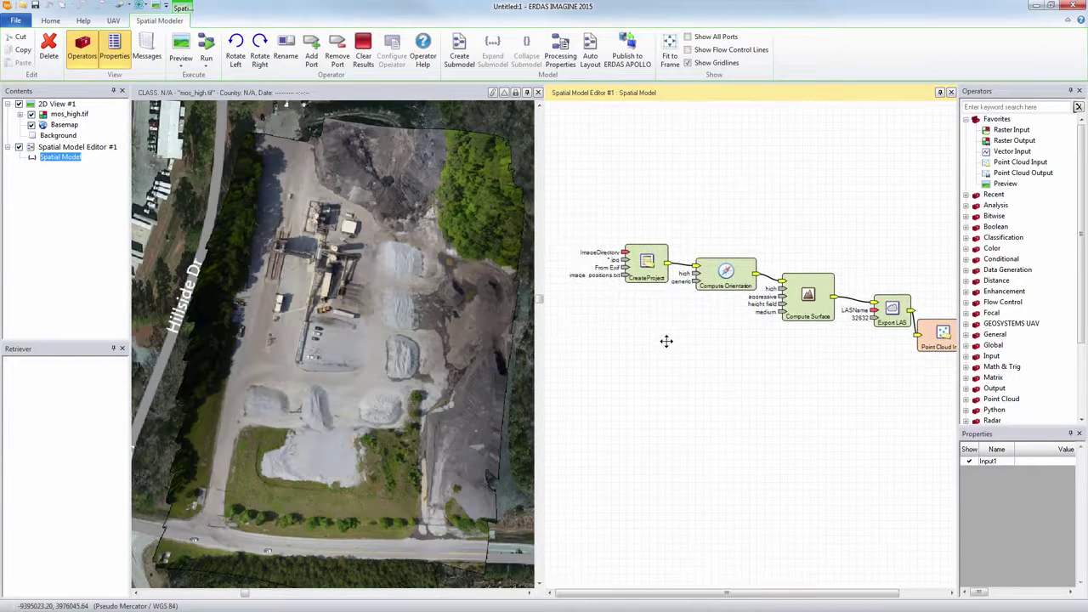
double_click(627, 252)
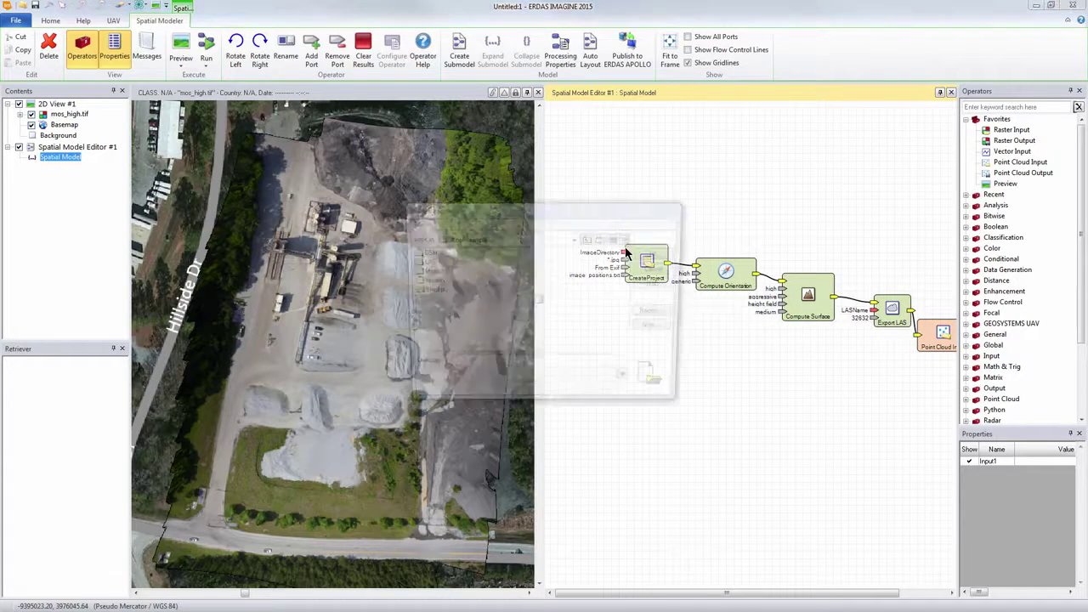
Step: Set the CreateProject image directory to the Small-pj folder
left_click(425, 291)
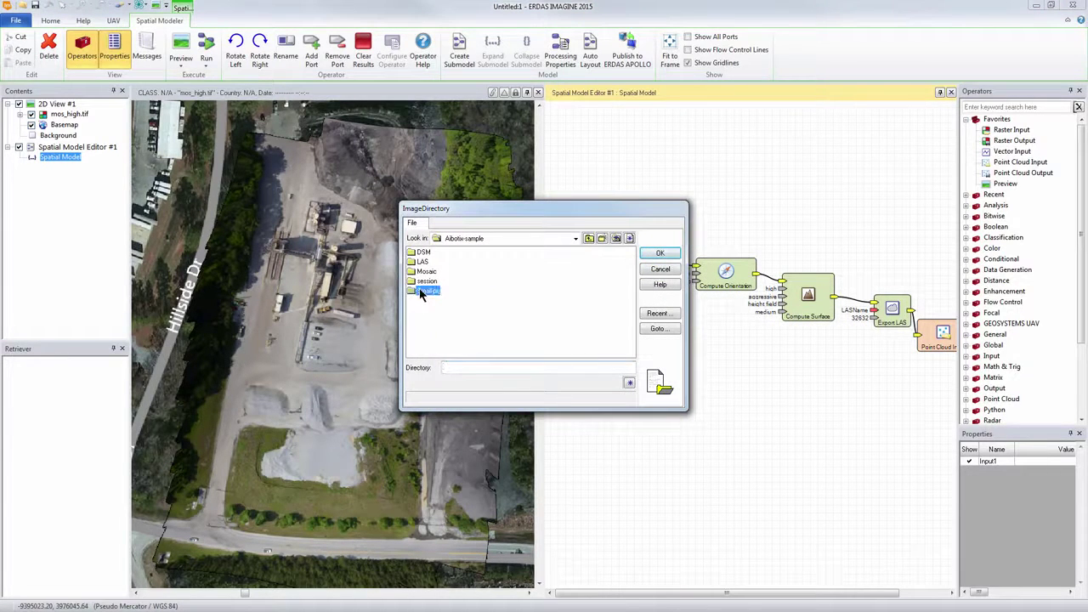
double_click(425, 291)
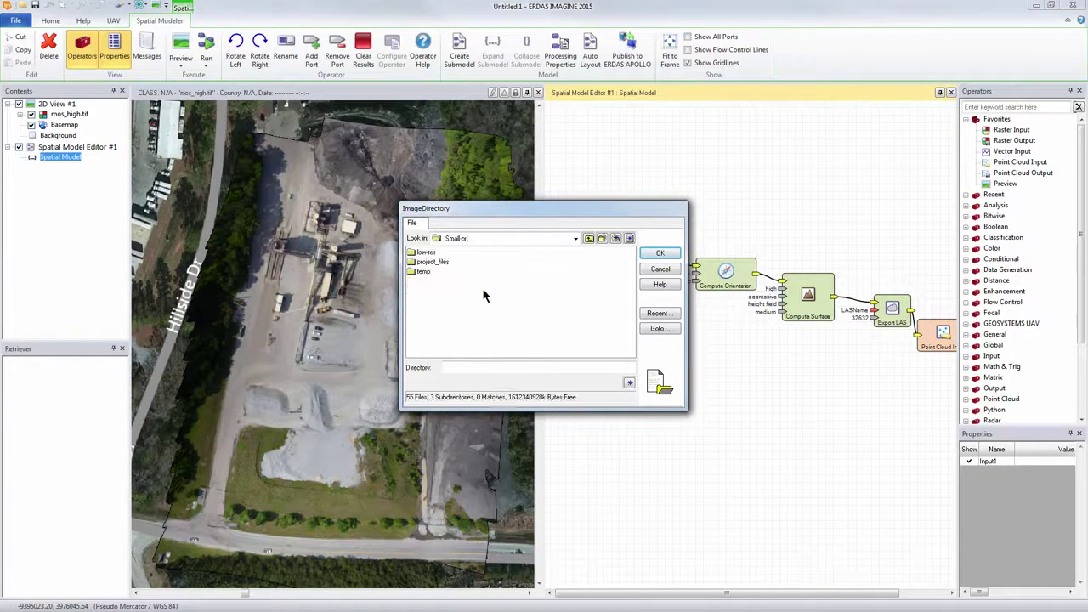
left_click(660, 253)
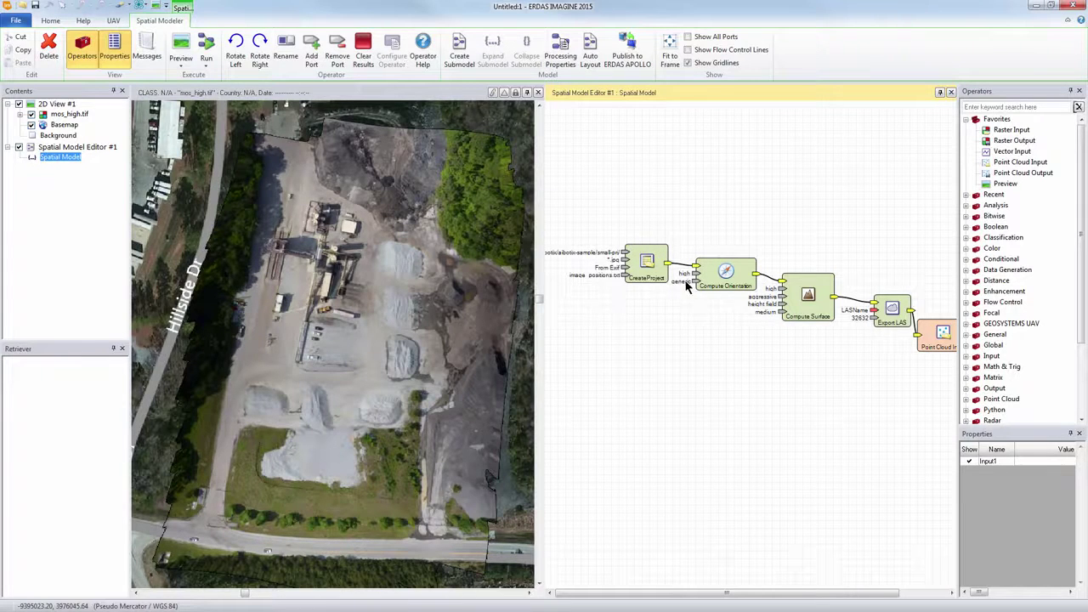
Step: Set the orientation accuracy and surface quality ports both to low
double_click(695, 276)
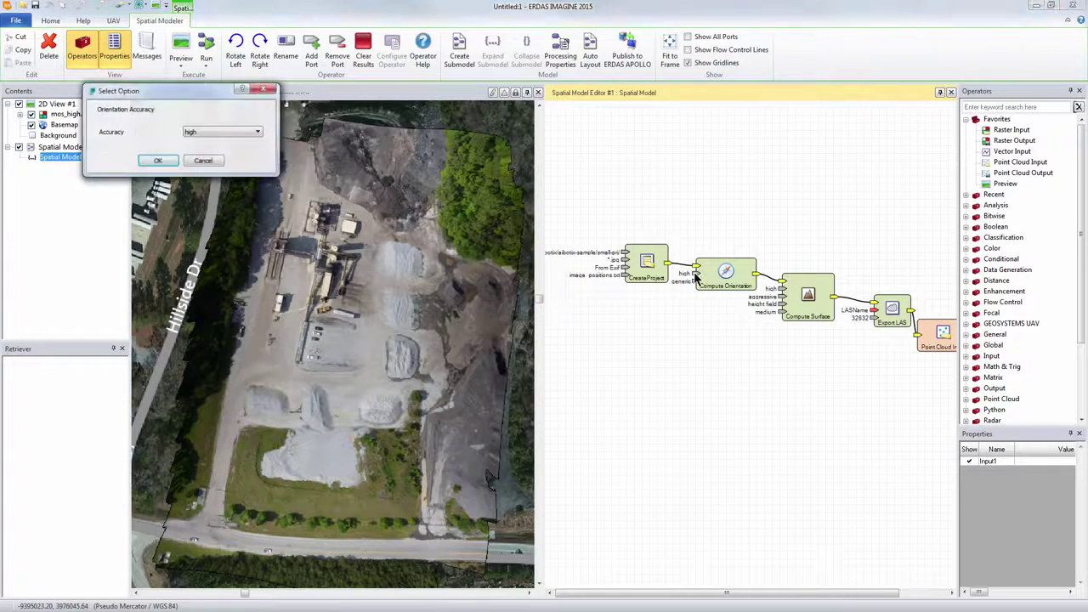
left_click(199, 131)
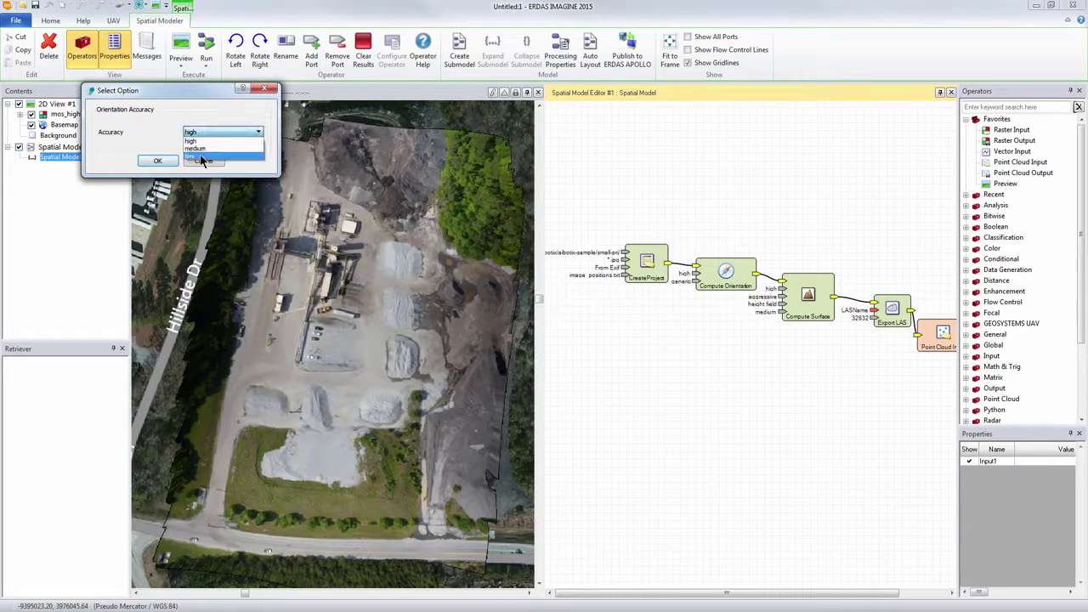
left_click(201, 157)
left_click(157, 160)
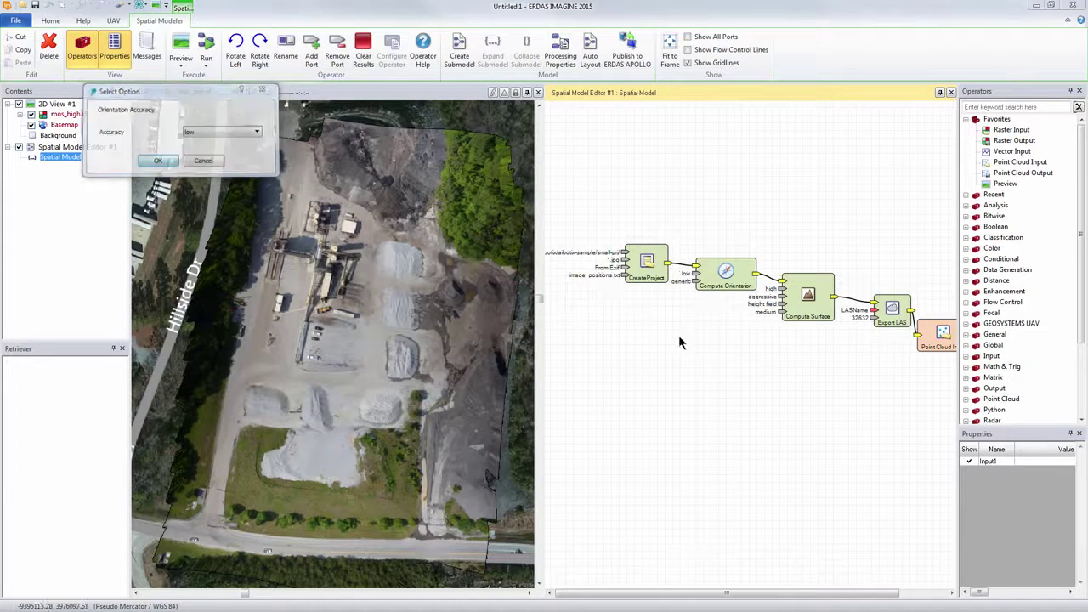
double_click(783, 292)
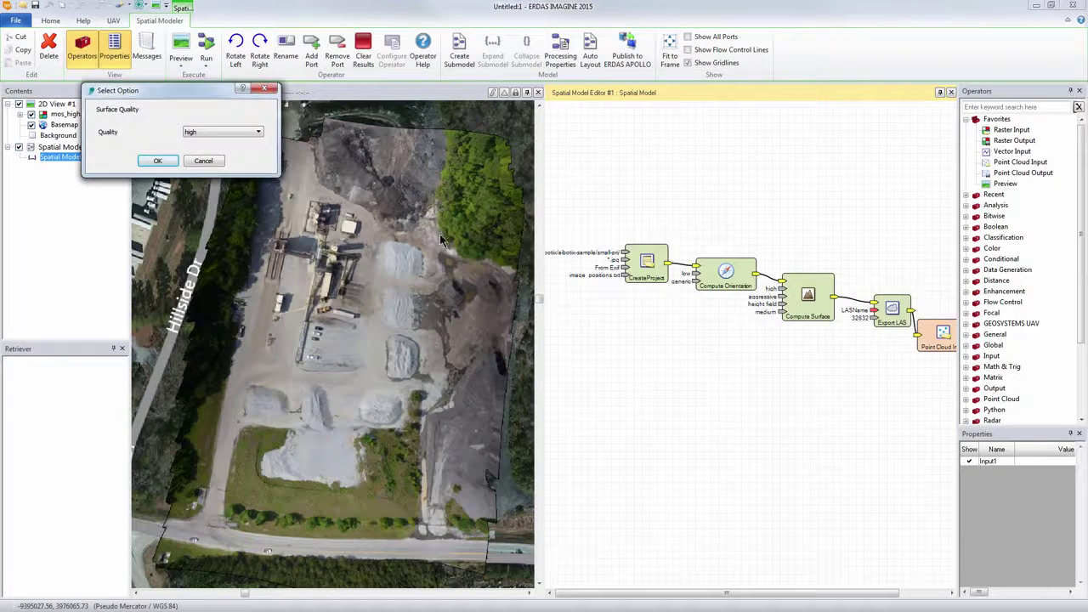
left_click(242, 132)
left_click(217, 149)
left_click(157, 161)
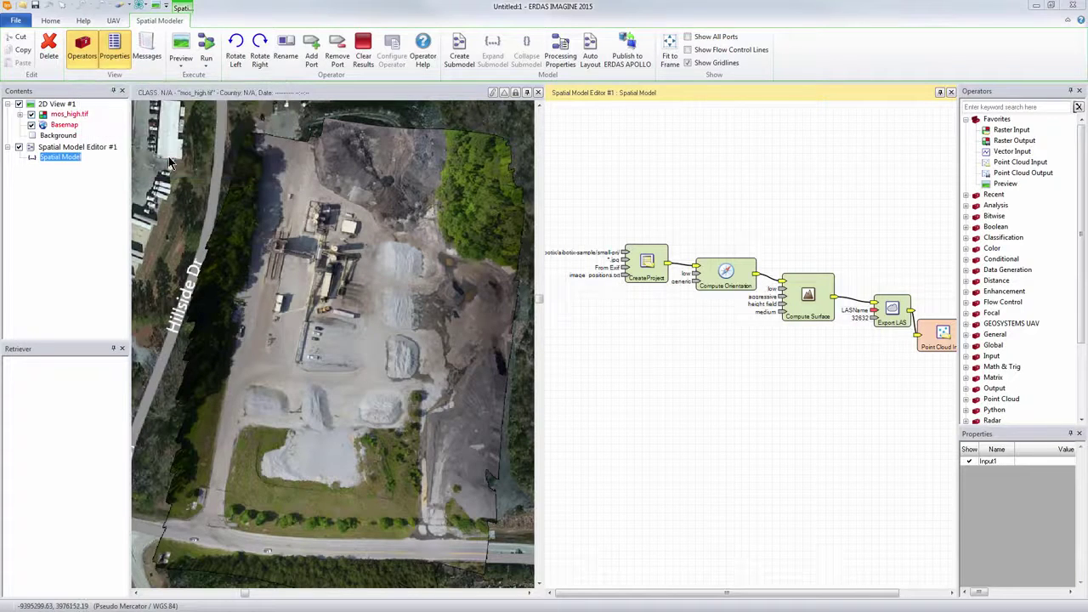
Step: Name the LAS export temoy.las and change its EPSG from 32632 to 32617
double_click(876, 311)
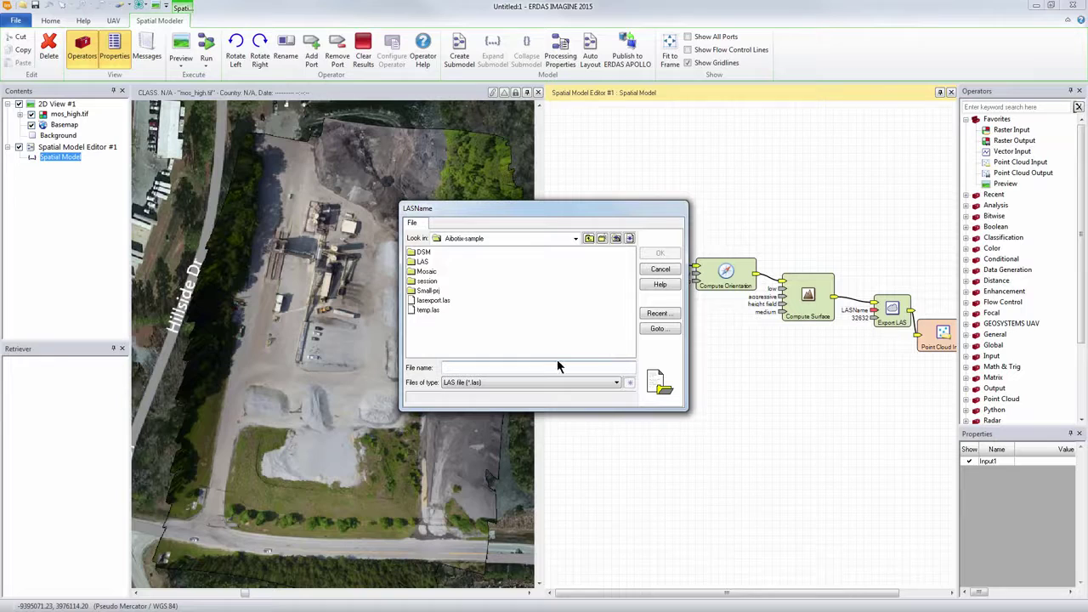
type("temoy")
key("Return")
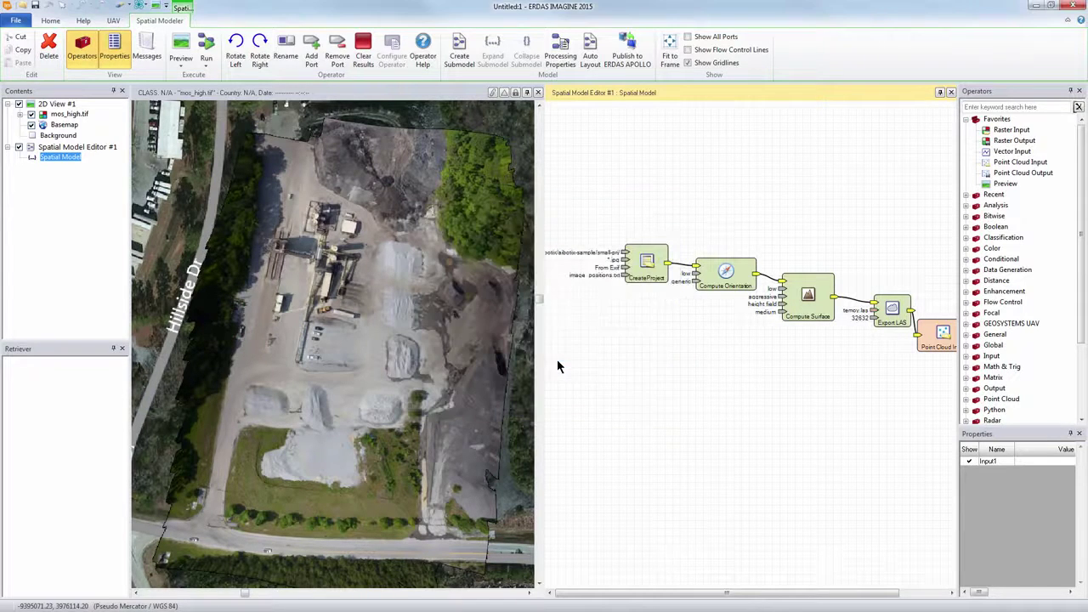
double_click(873, 319)
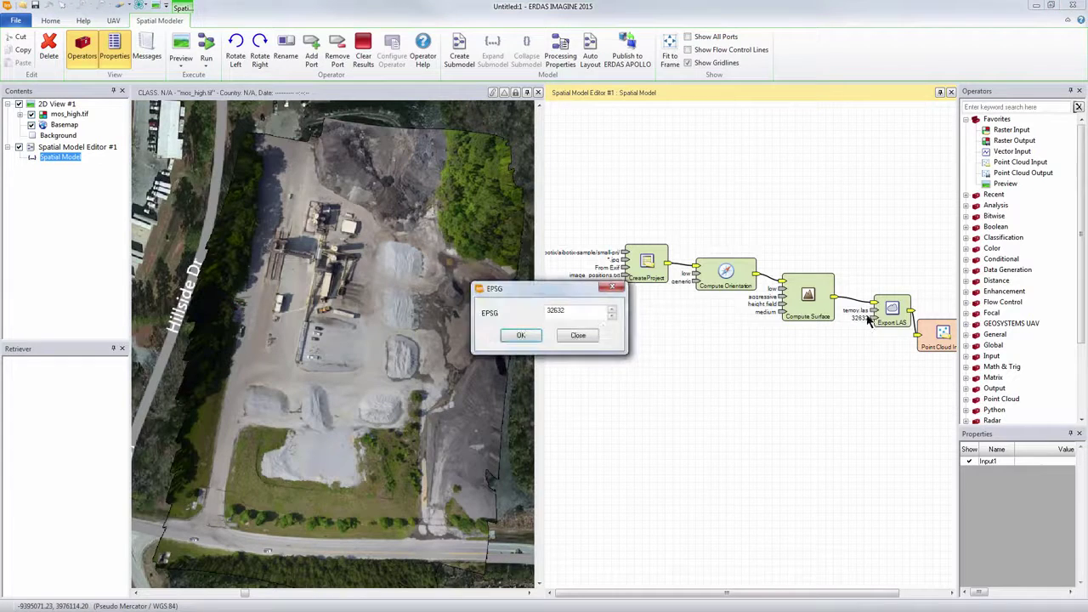
double_click(593, 311)
type("32617")
left_click(521, 335)
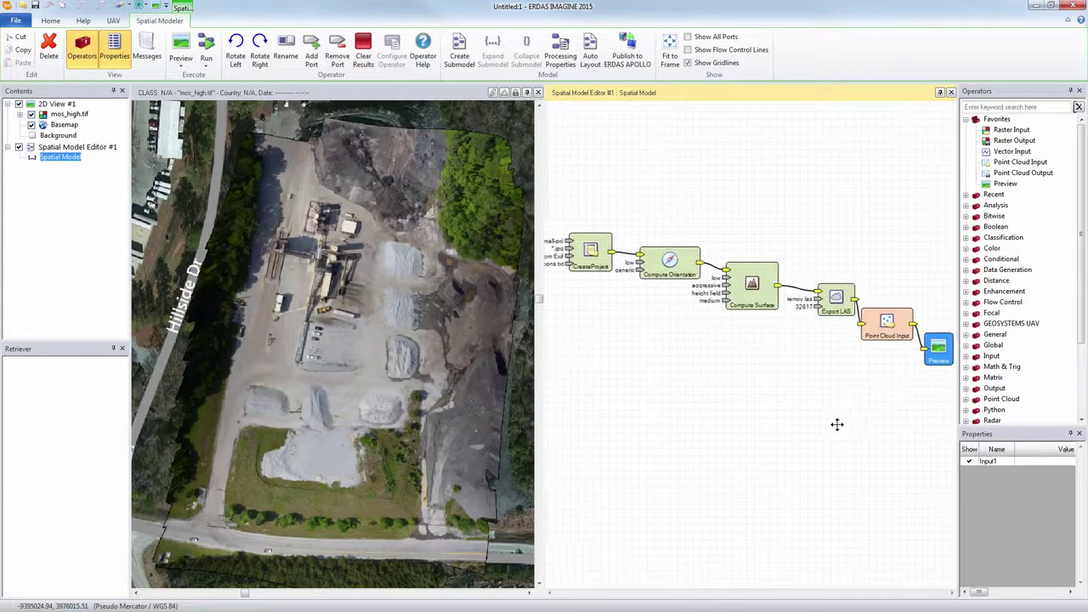
Step: Run the model via Preview to display the low-resolution point cloud in 2D View #2
left_click(786, 397)
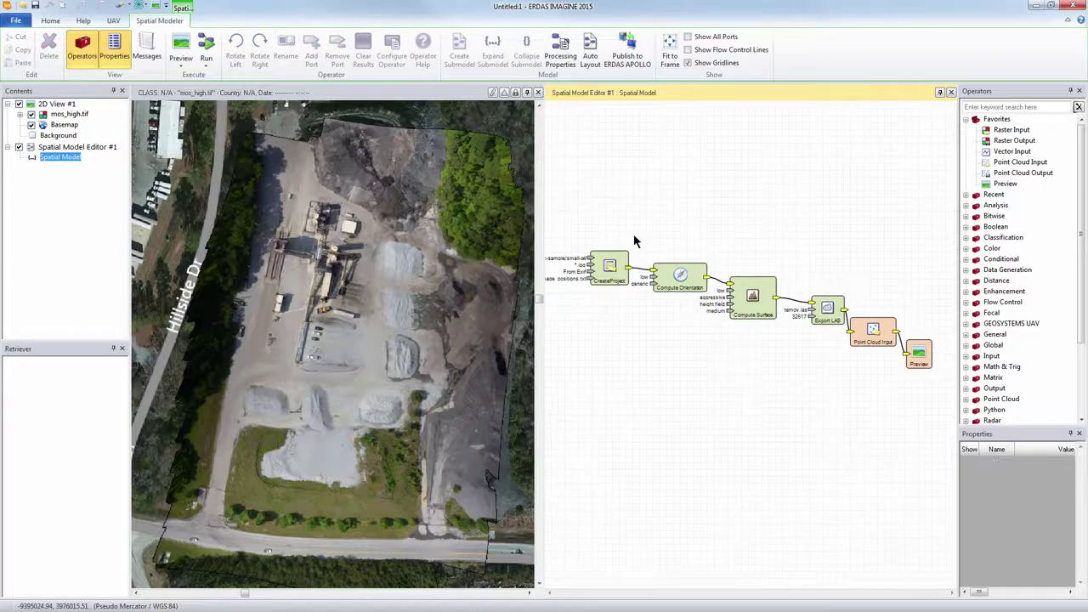
left_click(180, 43)
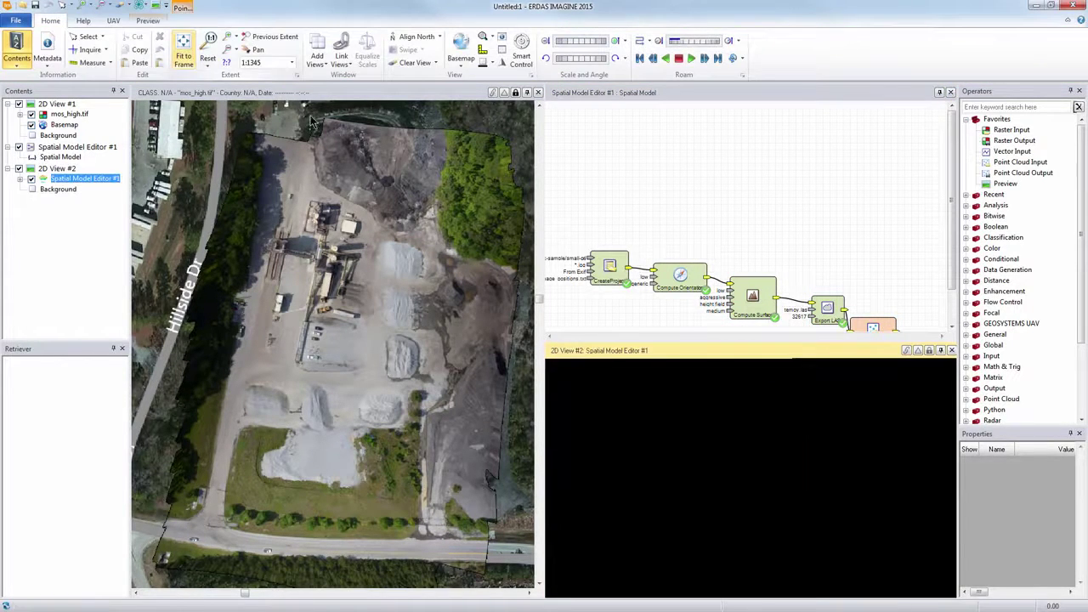
scroll(761, 255, "down", 3)
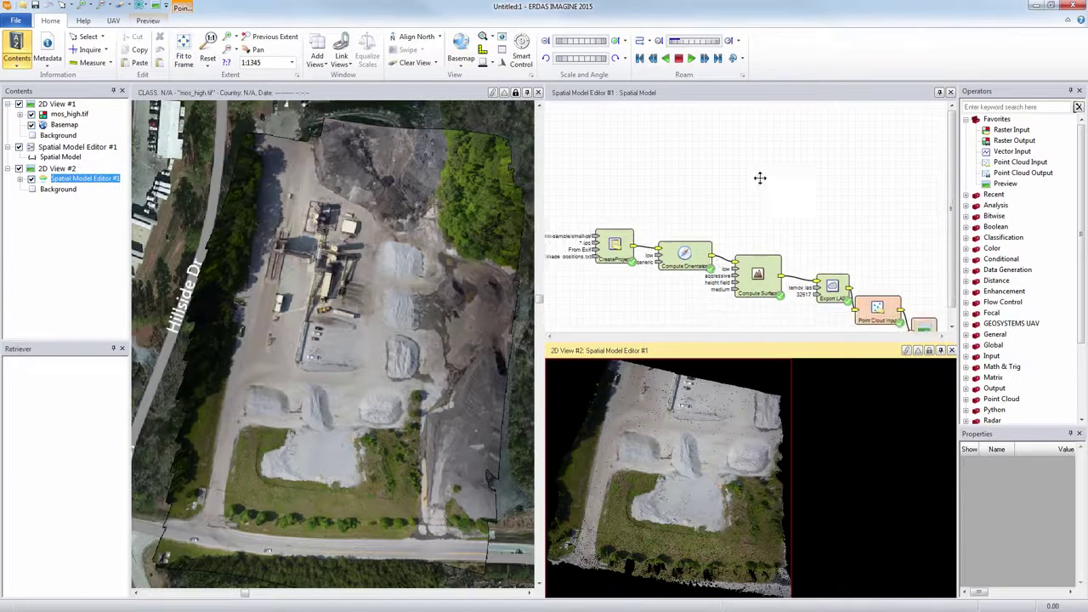
left_click(714, 142)
Step: Colour the point cloud preview by elevation, then by RGB, and close the preview view
left_click(848, 431)
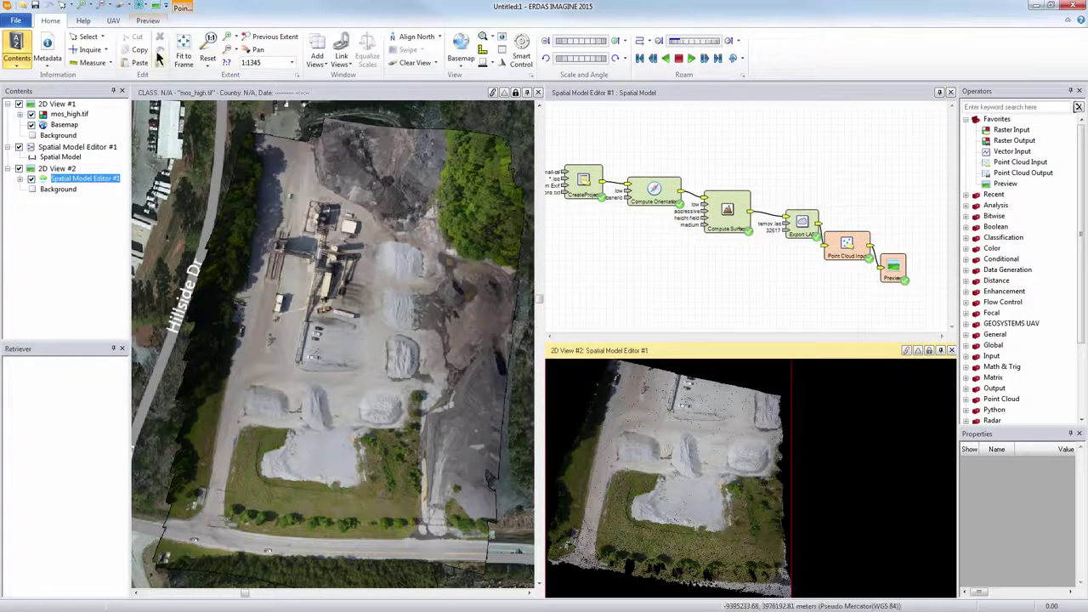
left_click(148, 20)
left_click(79, 37)
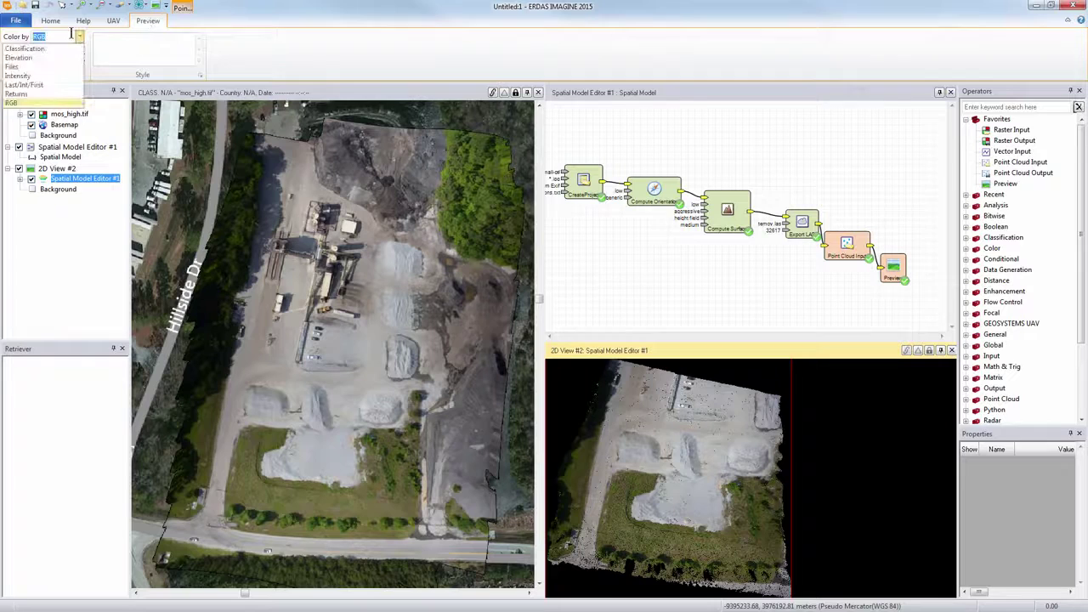
left_click(19, 58)
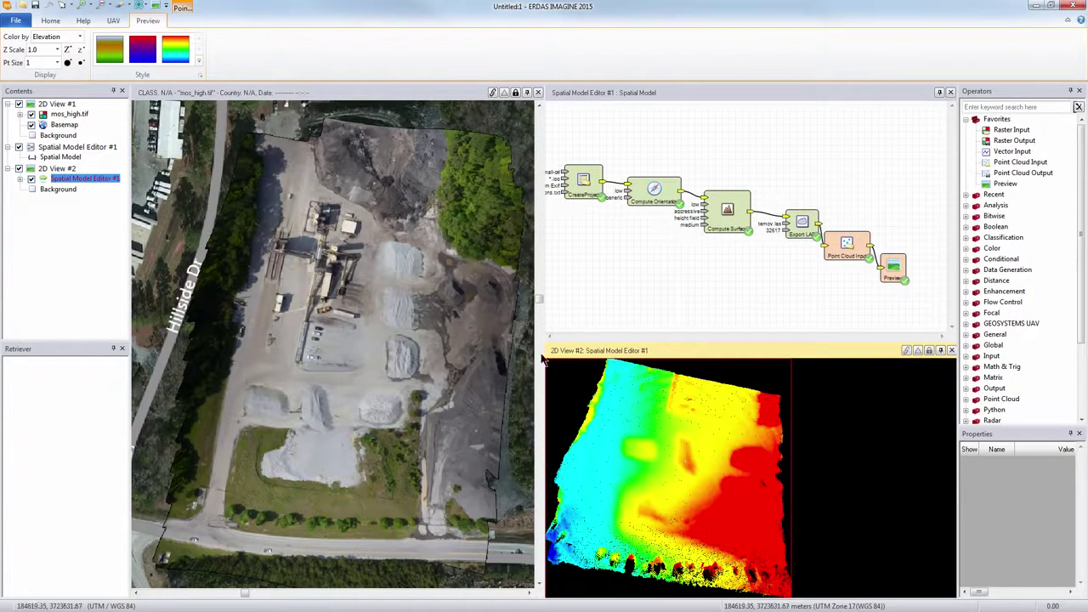
left_click(79, 37)
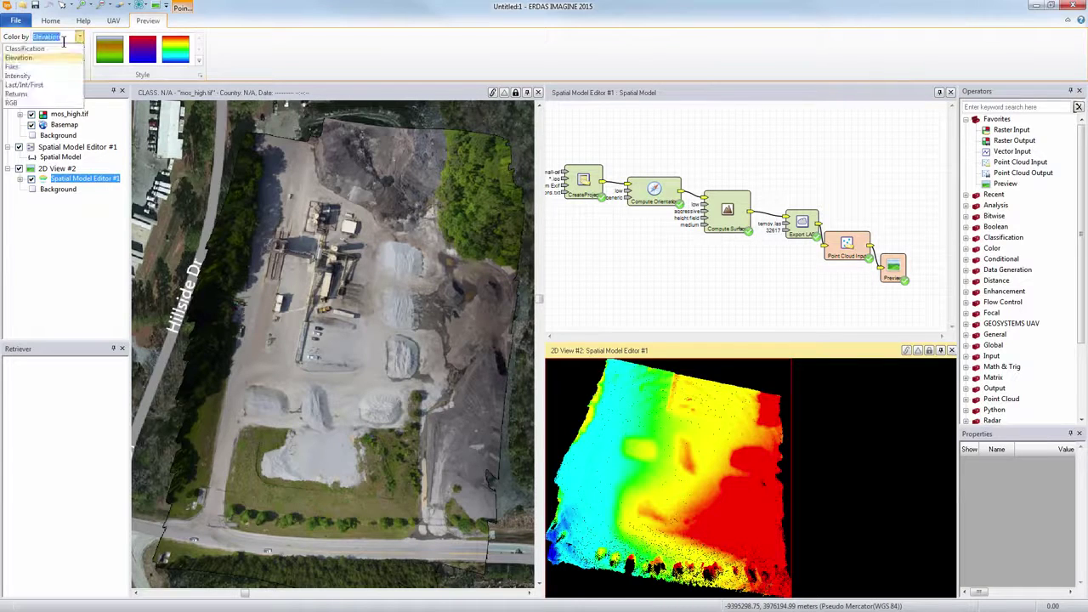
left_click(40, 103)
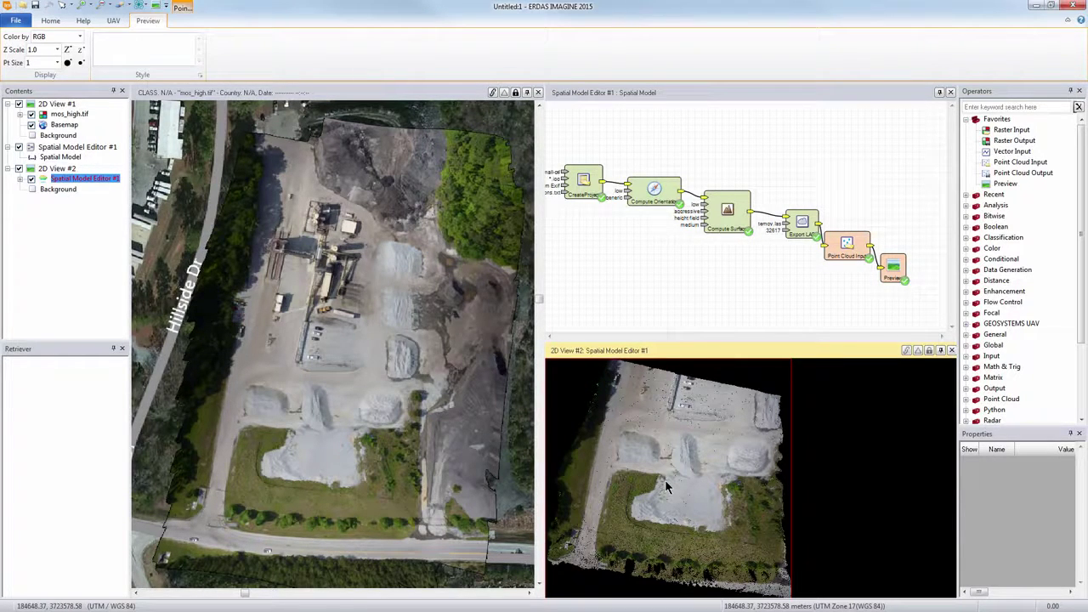
left_click(954, 351)
left_click(746, 311)
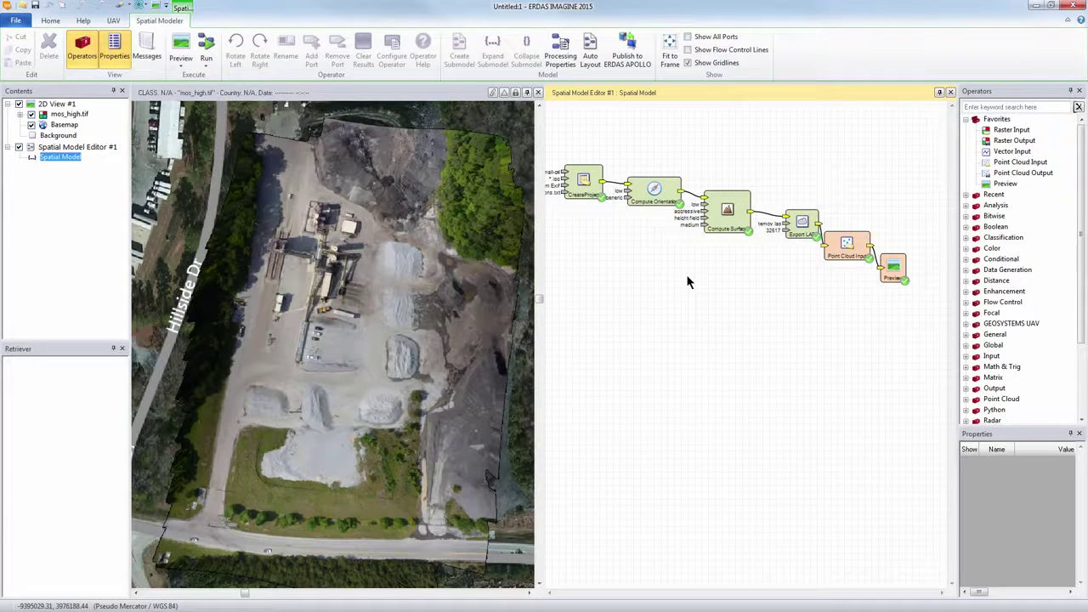
Step: Discard the spatial model without saving and add two new 2D views
left_click(950, 92)
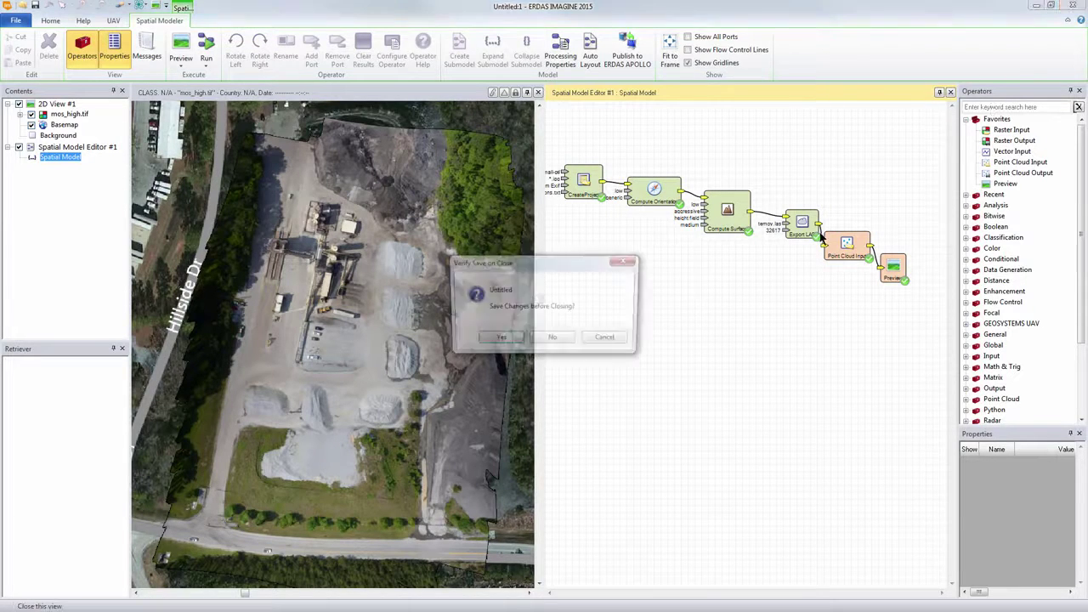
left_click(553, 339)
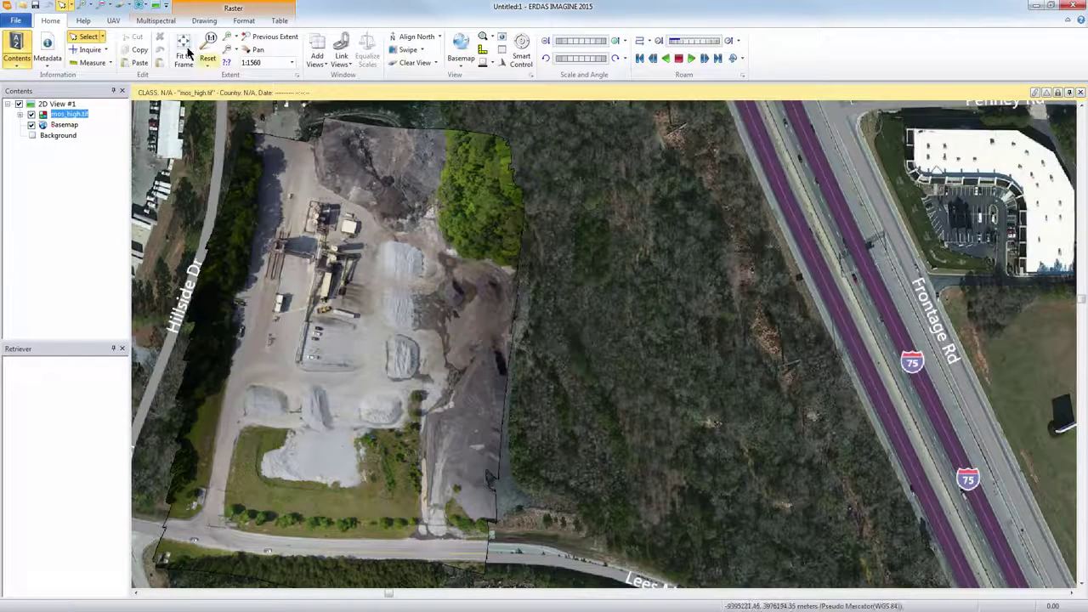
left_click(150, 8)
left_click(149, 8)
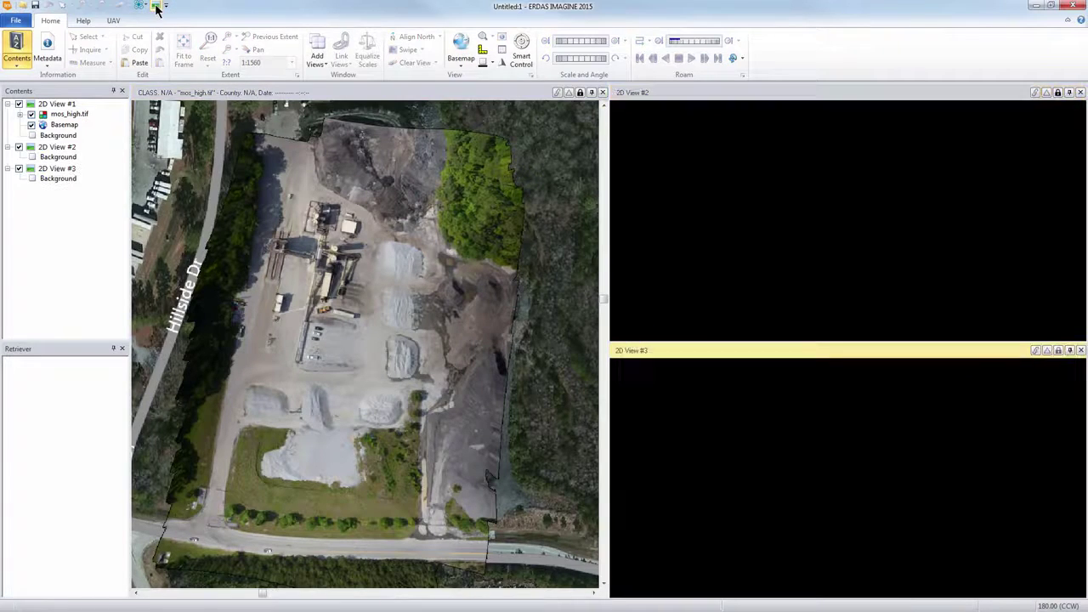
Step: Load the las-low.las point cloud into 2D View #2 with UAV Open Point Cloud Layer
left_click(832, 171)
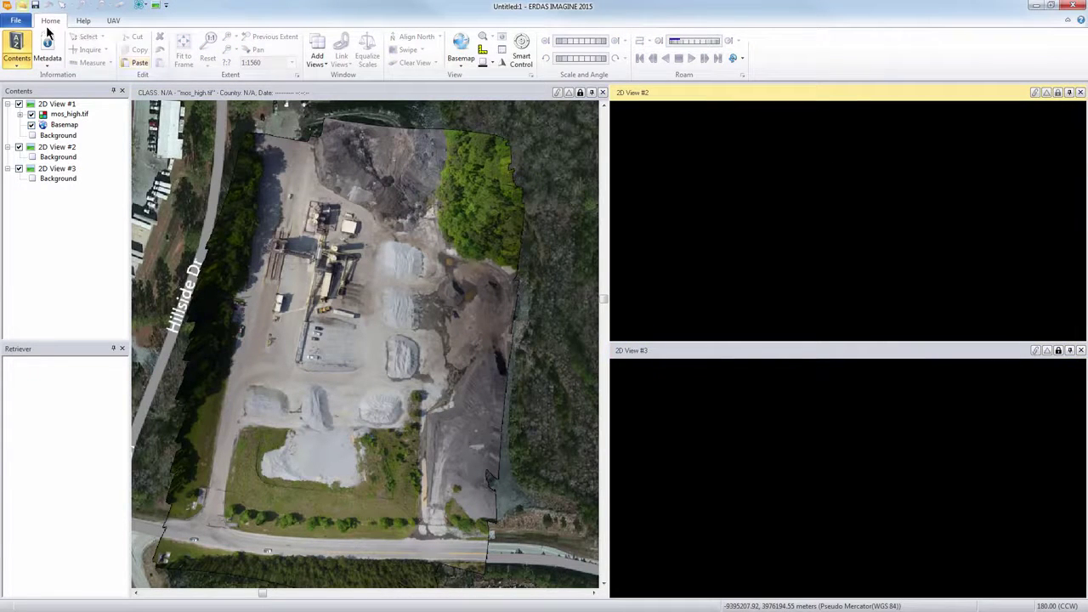
left_click(113, 20)
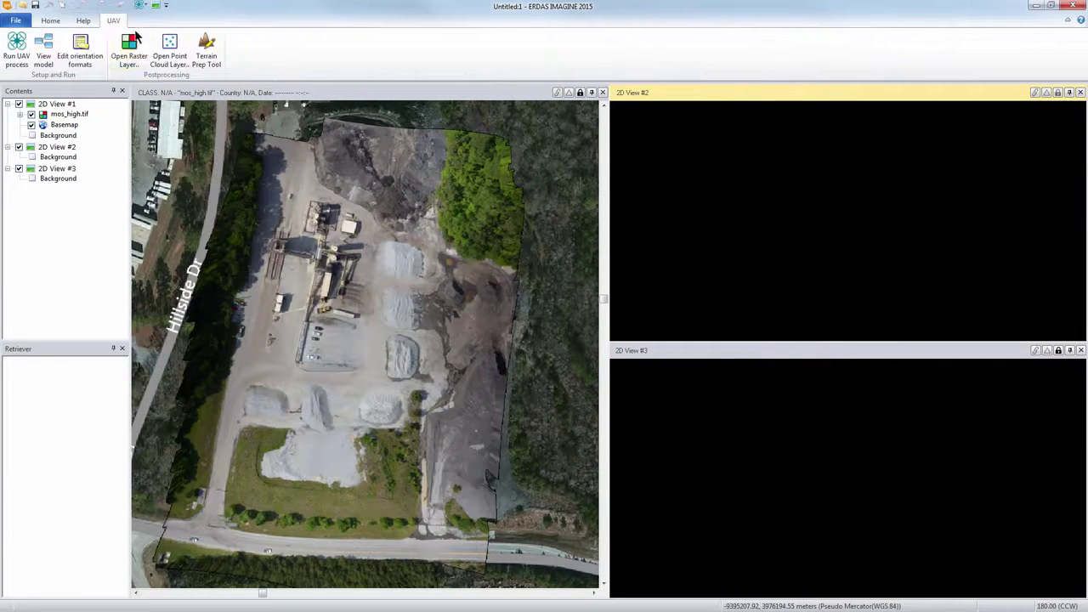
left_click(173, 60)
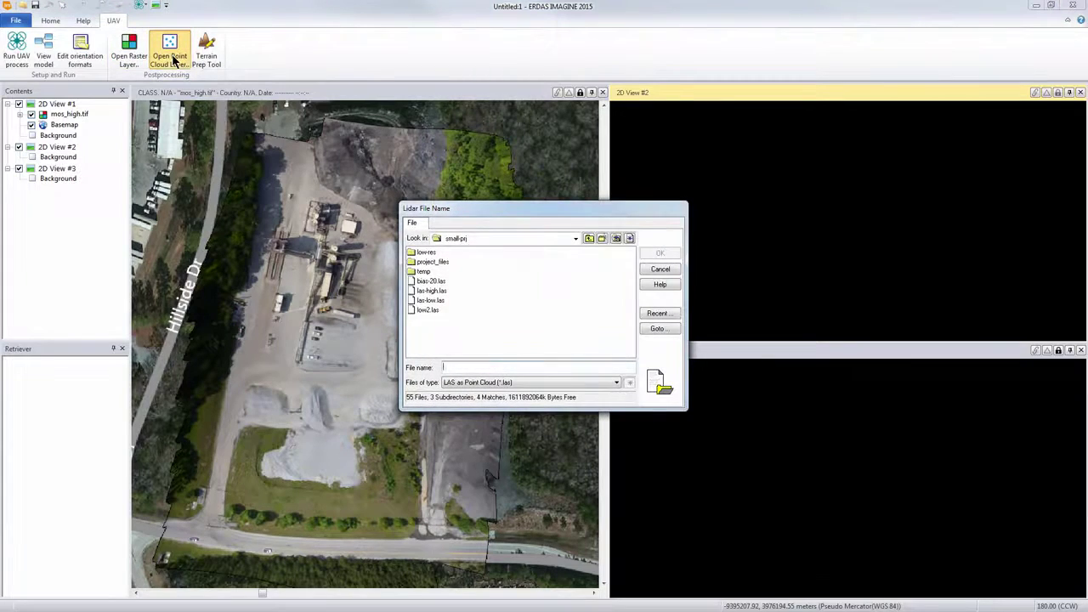
left_click(430, 301)
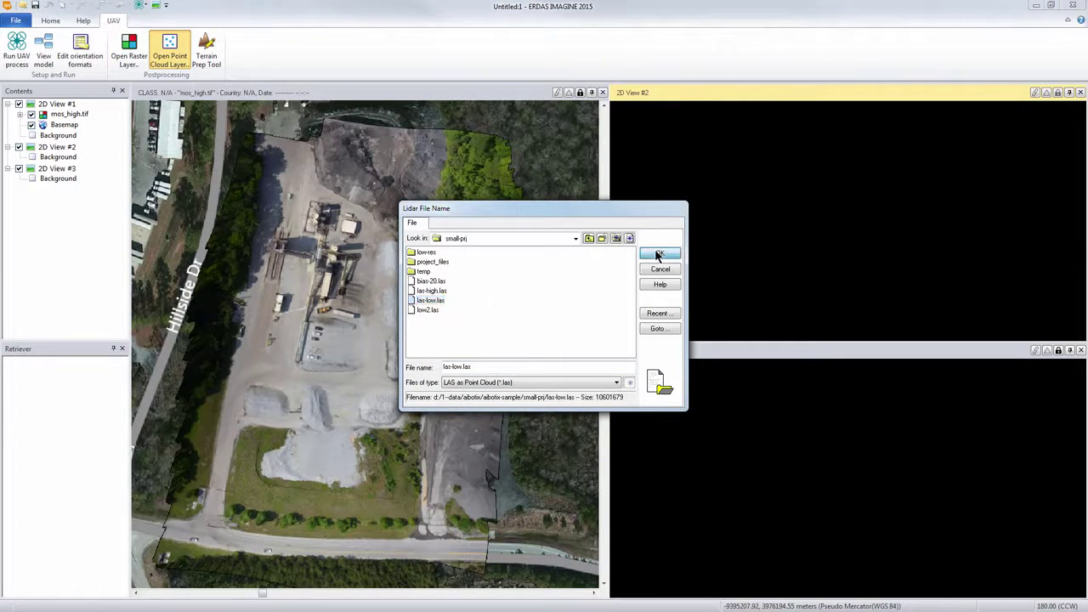
left_click(659, 255)
Step: Load the las-high.las point cloud into 2D View #3
left_click(786, 402)
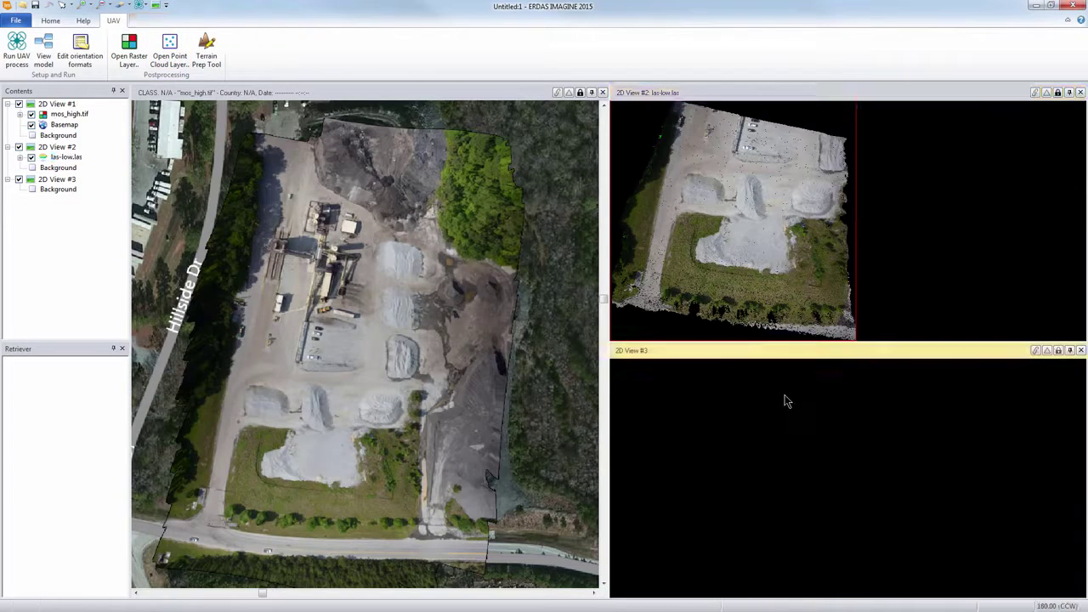
left_click(168, 47)
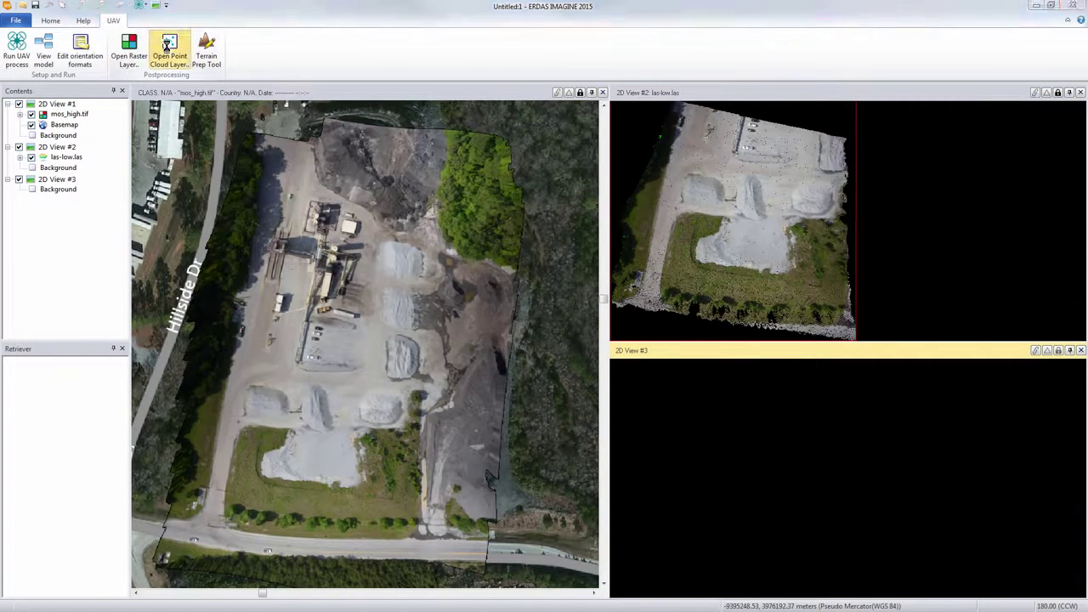
left_click(431, 291)
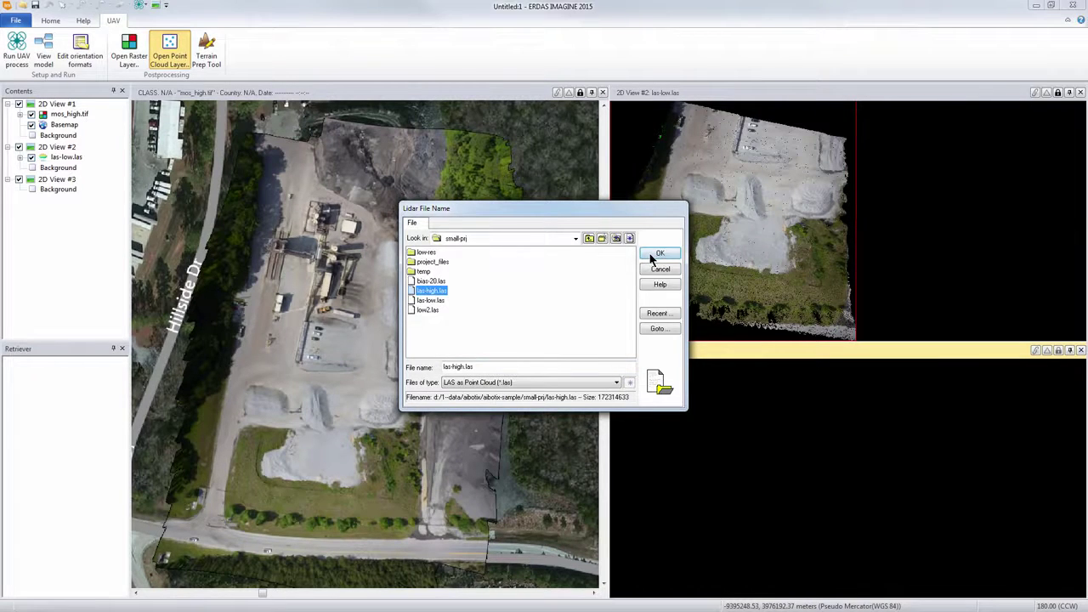
left_click(652, 254)
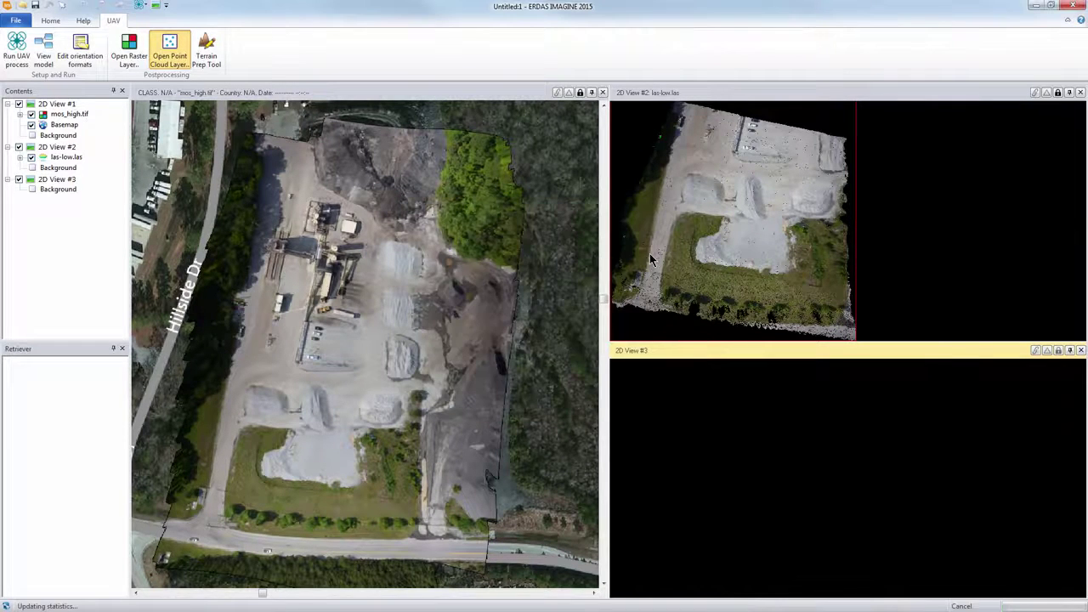
Step: Sync the two point-cloud views and zoom both in on the stockpiles
left_click(1058, 93)
scroll(748, 457, "up", 1)
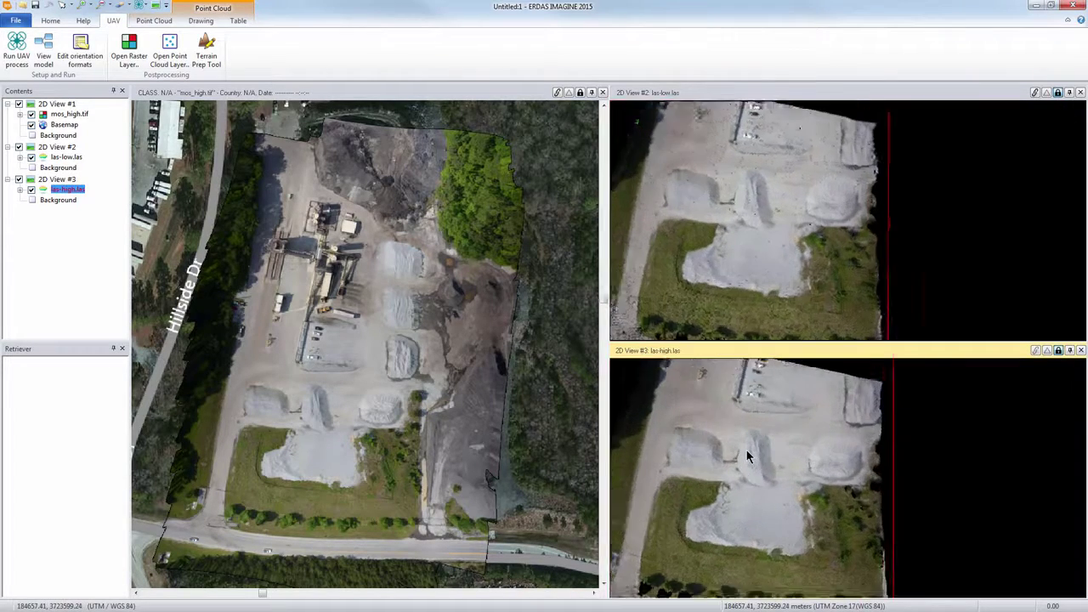
scroll(748, 457, "up", 1)
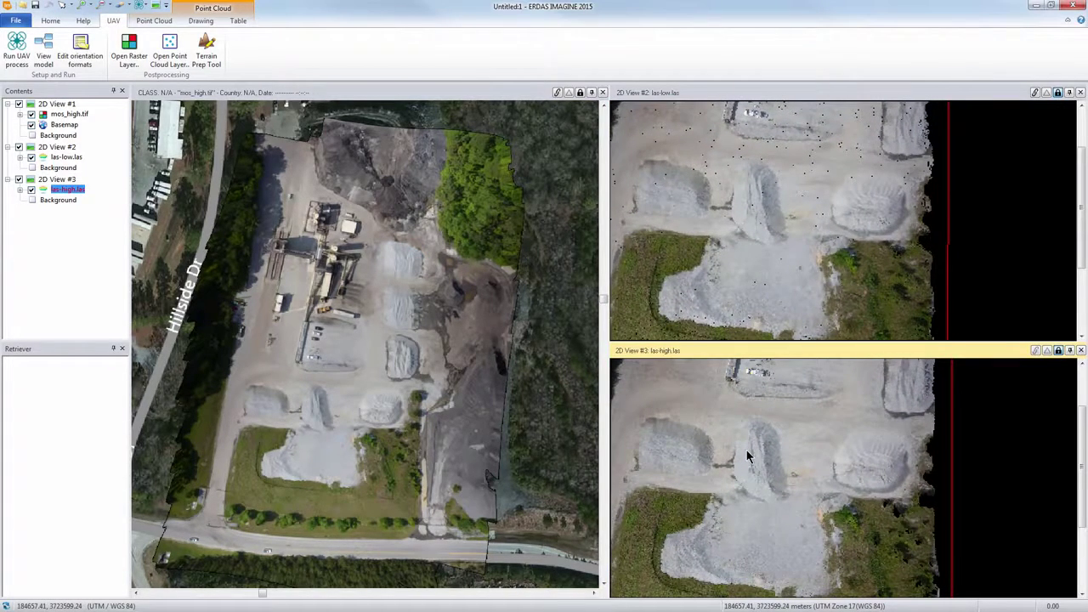
scroll(748, 457, "up", 1)
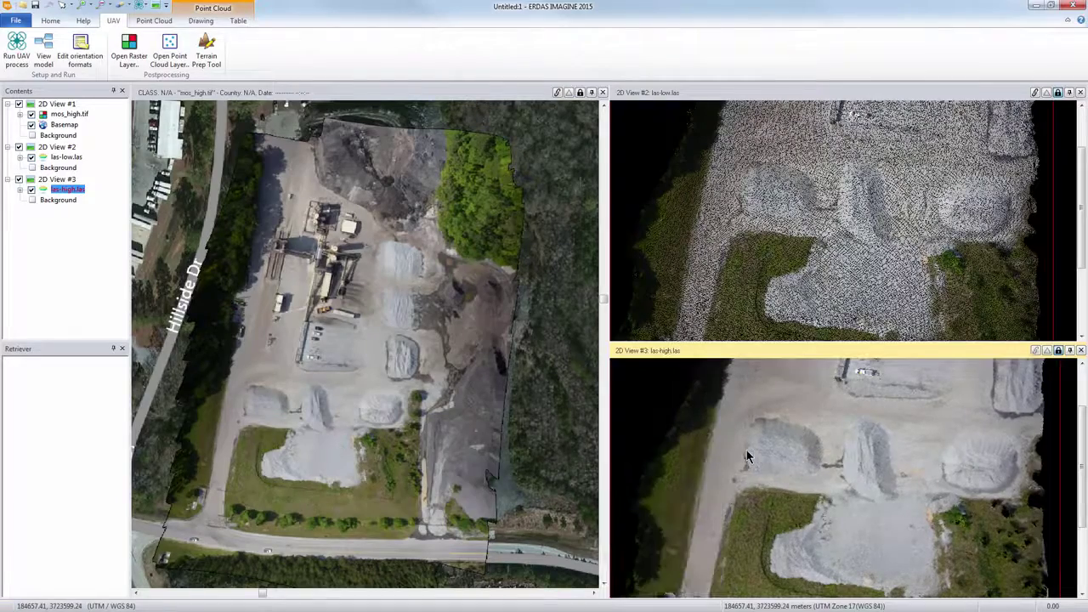
scroll(872, 461, "up", 2)
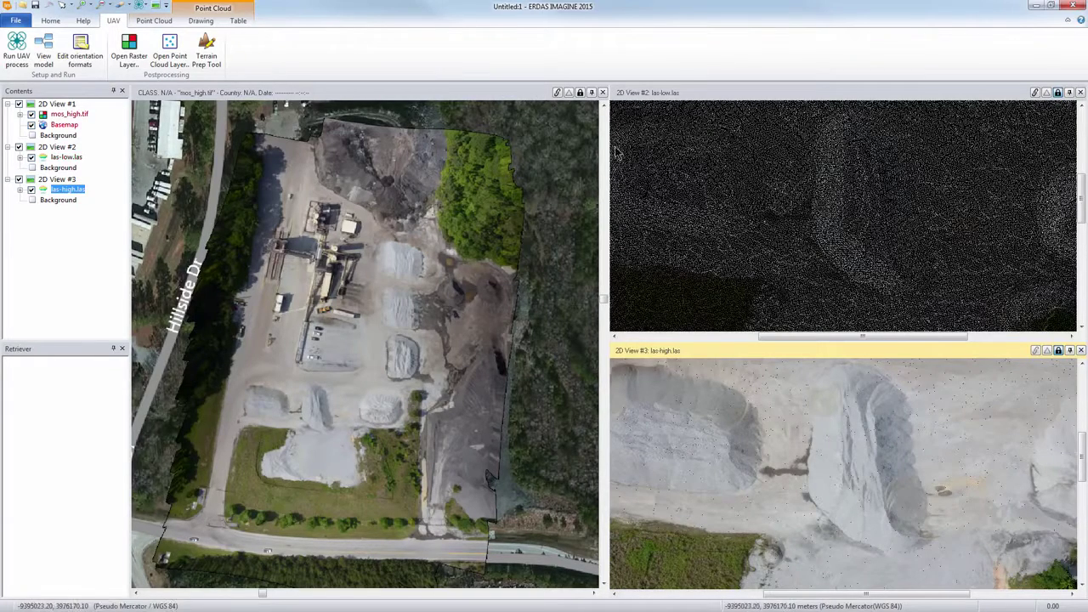
Step: Set the las-low.las cloud in 2D View #2 to point size 1
left_click(719, 93)
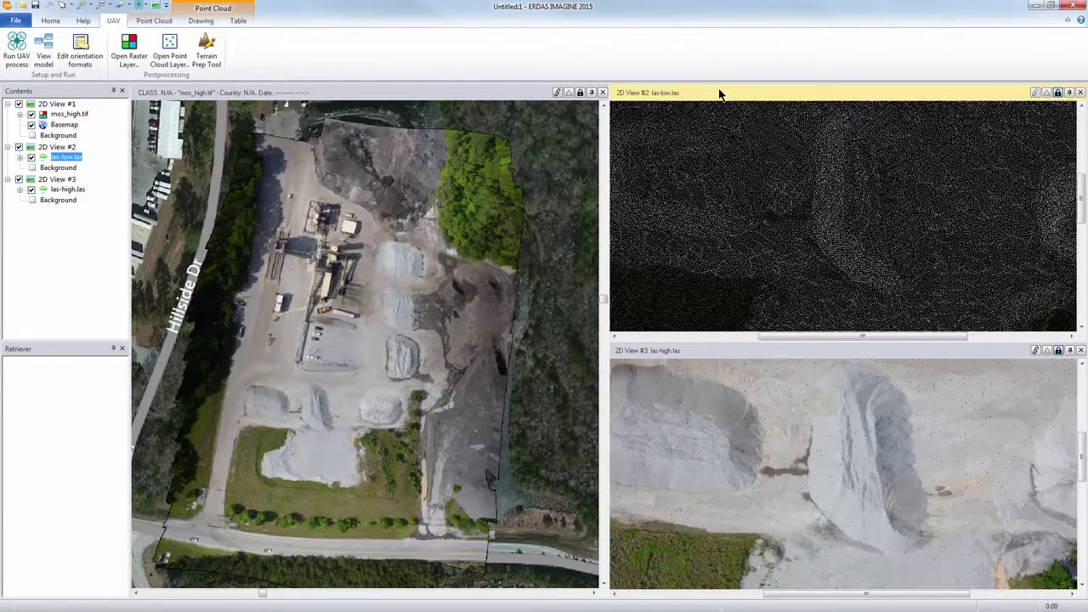
left_click(49, 21)
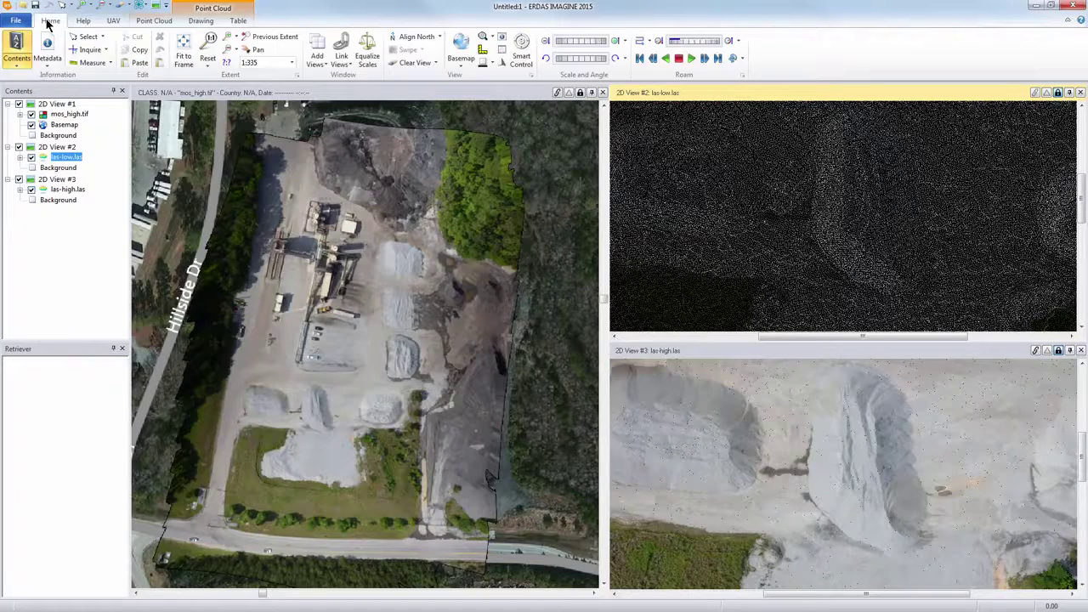
left_click(161, 21)
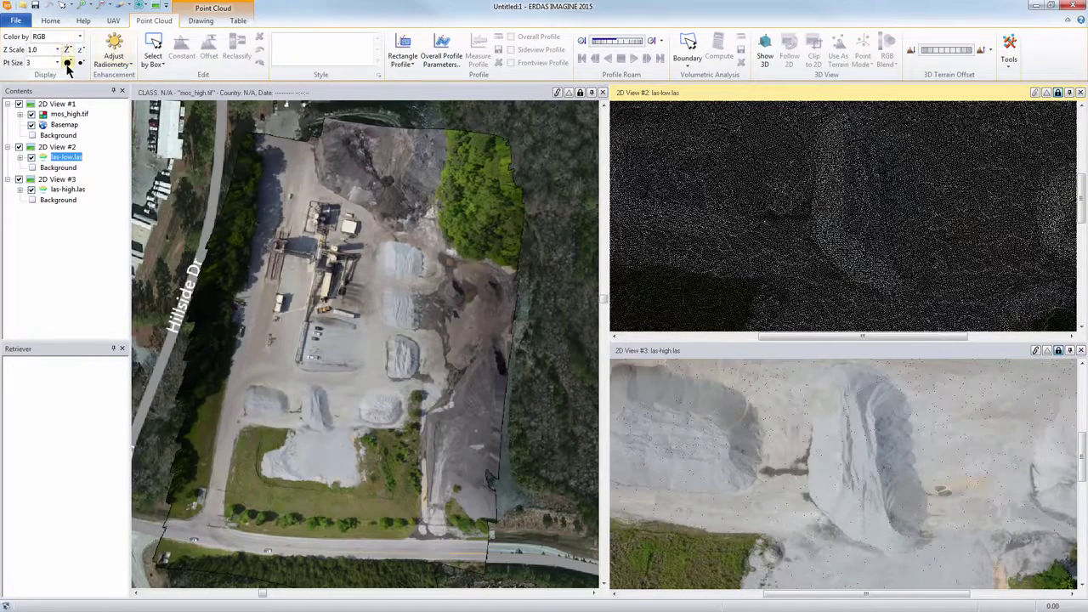
left_click(68, 63)
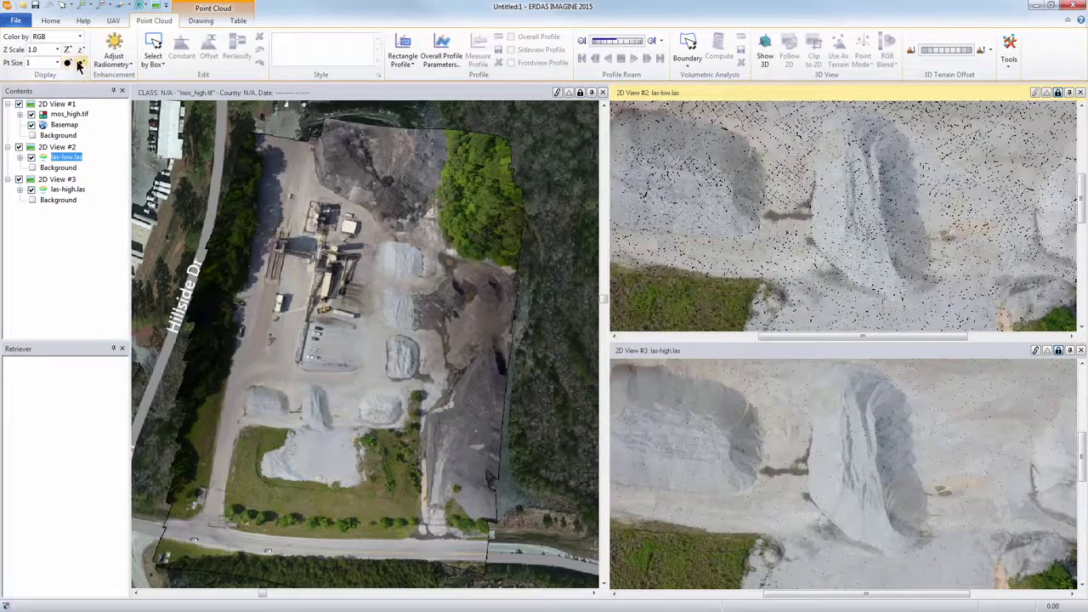
left_click(81, 64)
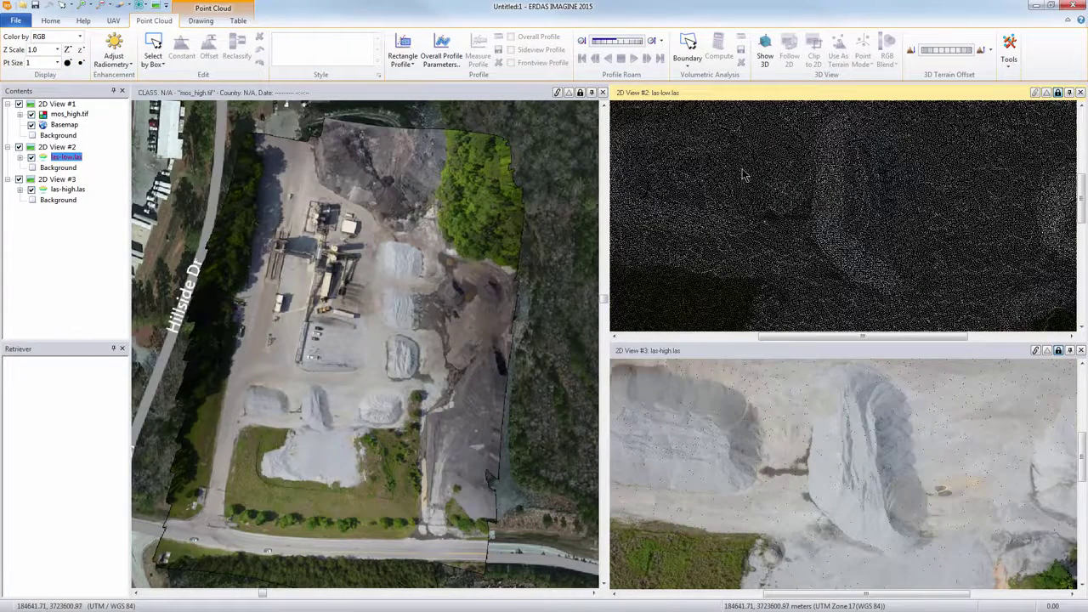
left_click(157, 8)
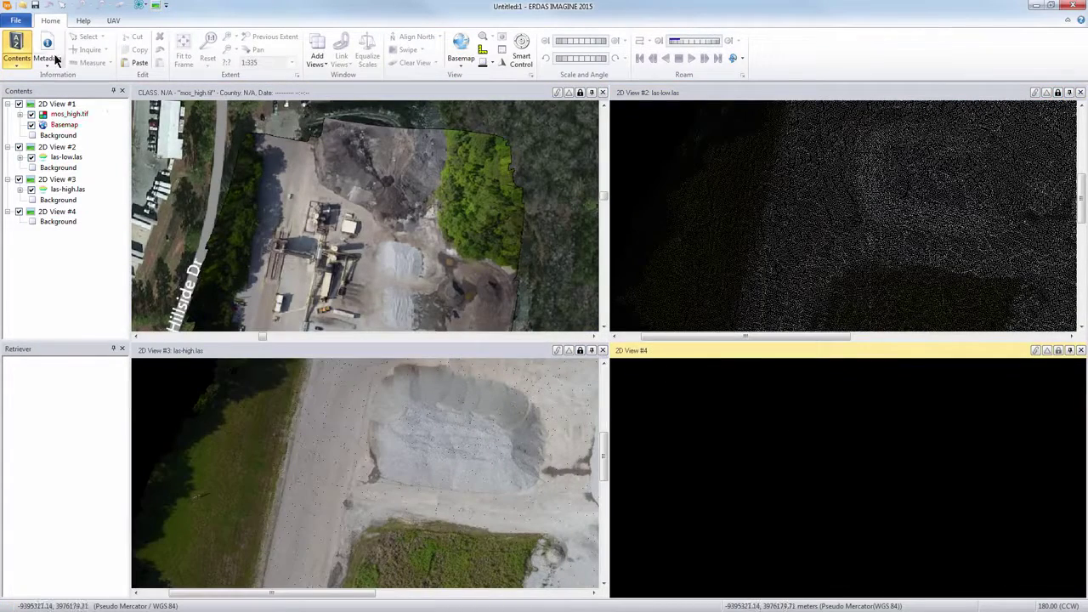
left_click(23, 6)
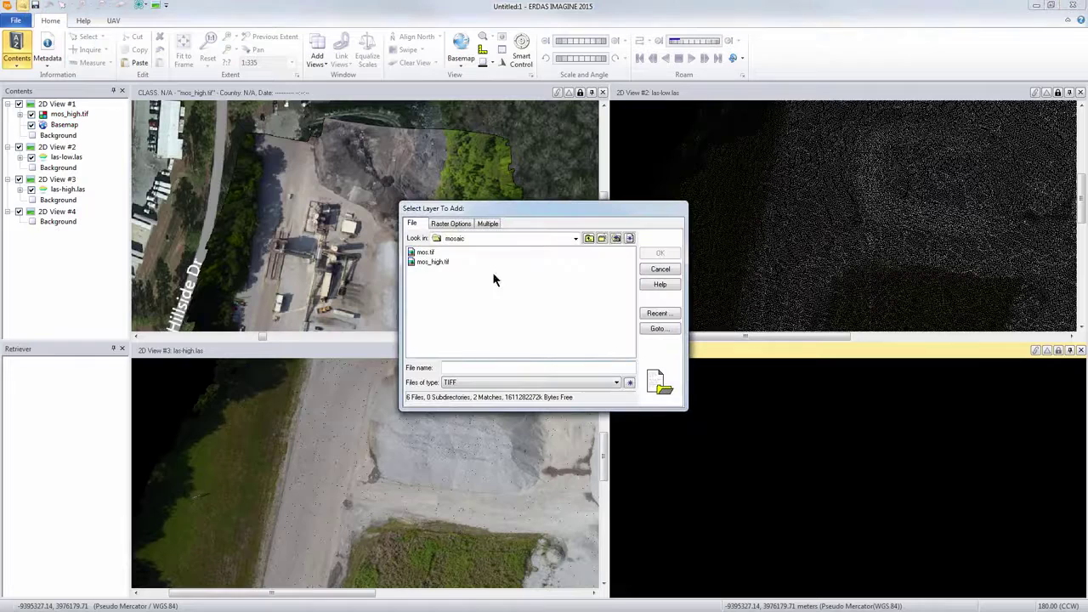
left_click(588, 239)
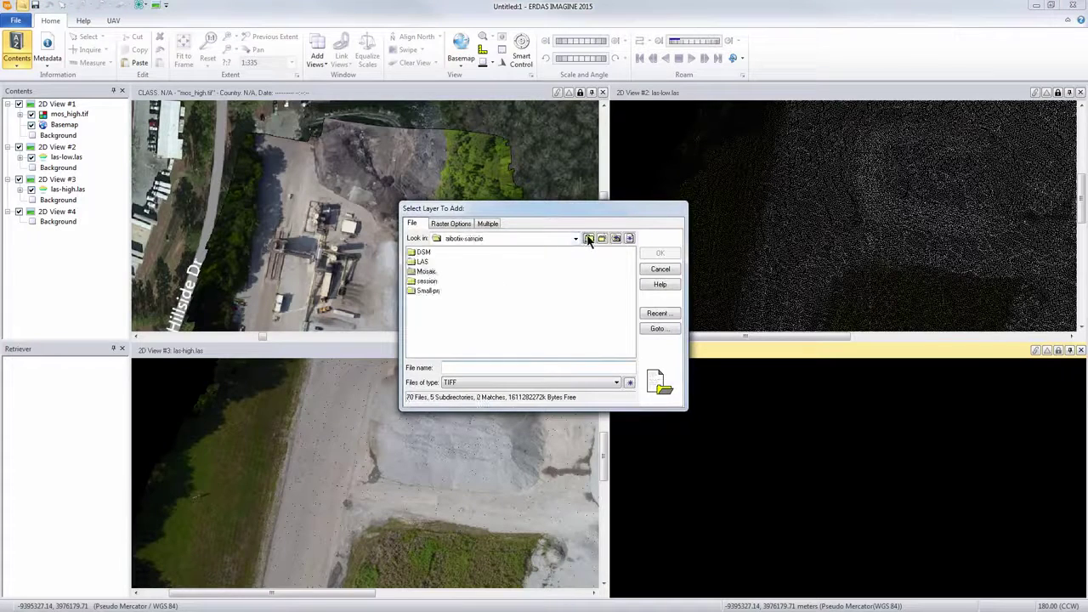
double_click(422, 253)
left_click(425, 260)
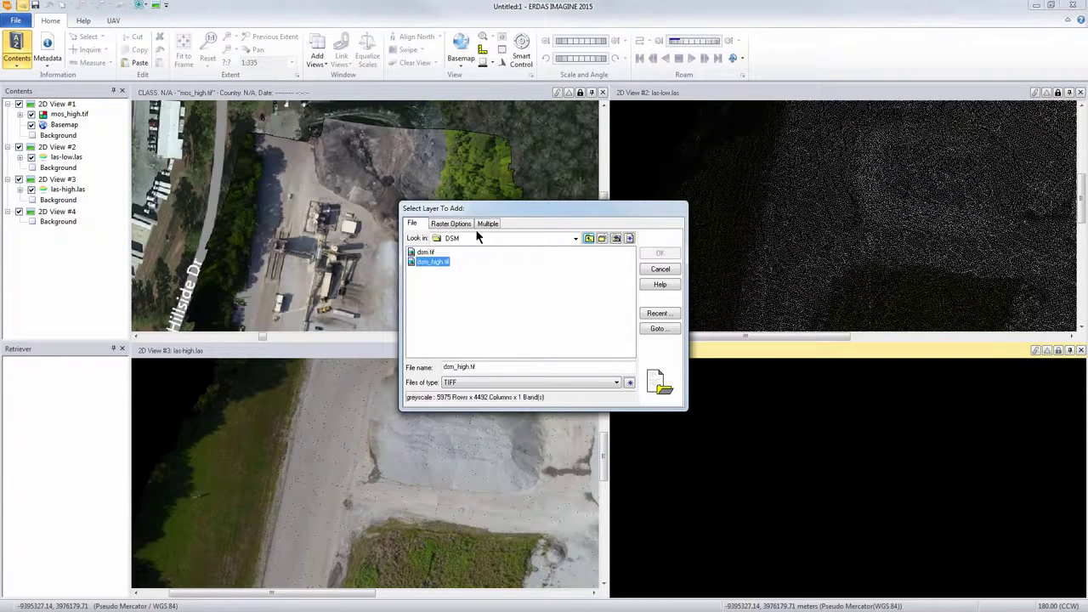
left_click(451, 223)
left_click(482, 255)
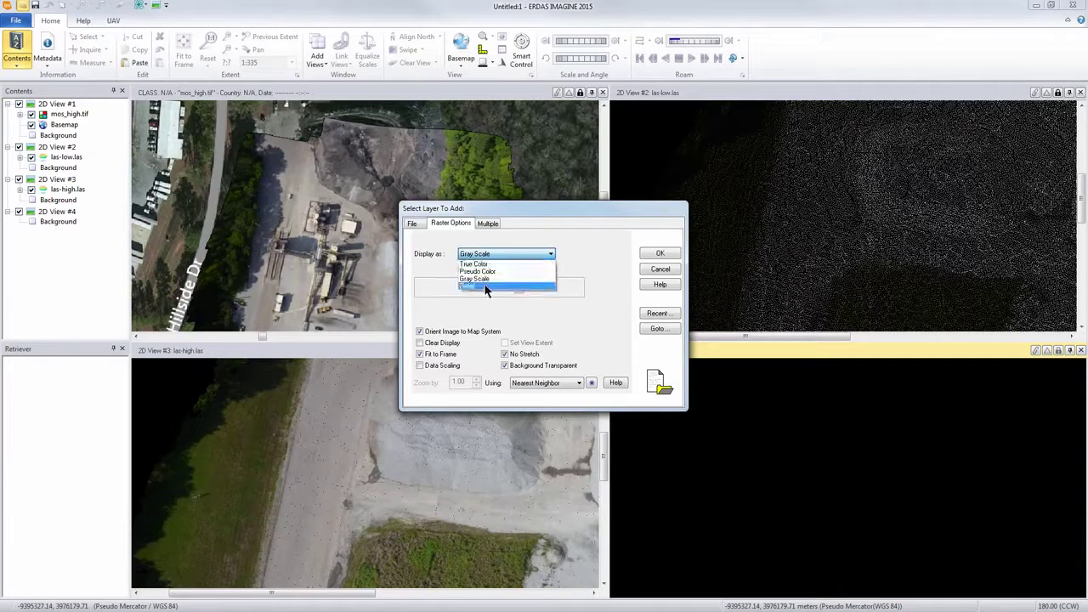
left_click(485, 273)
left_click(659, 256)
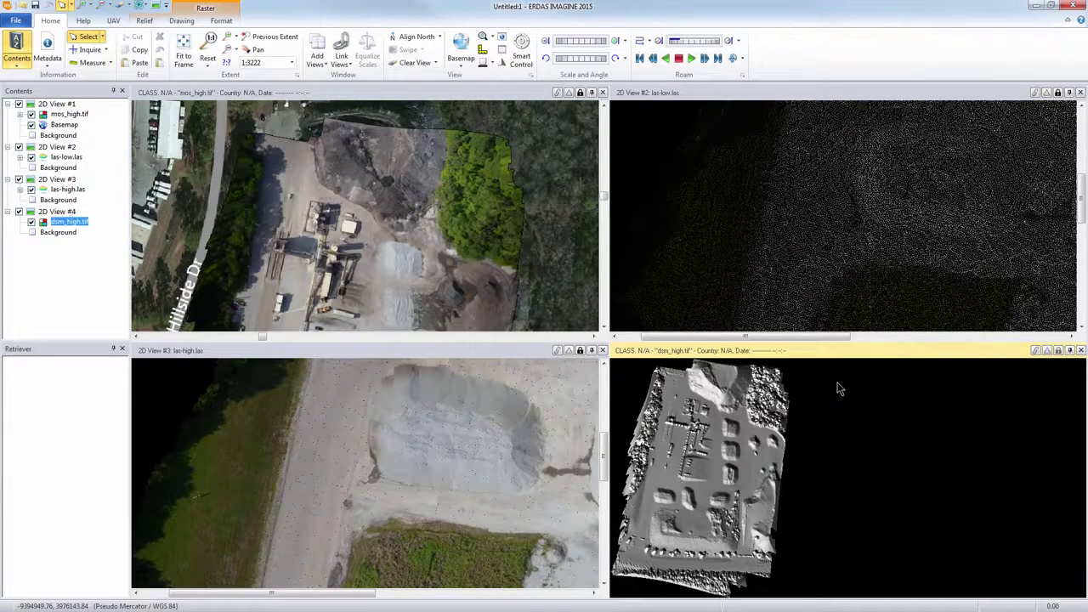
scroll(687, 501, "up", 2)
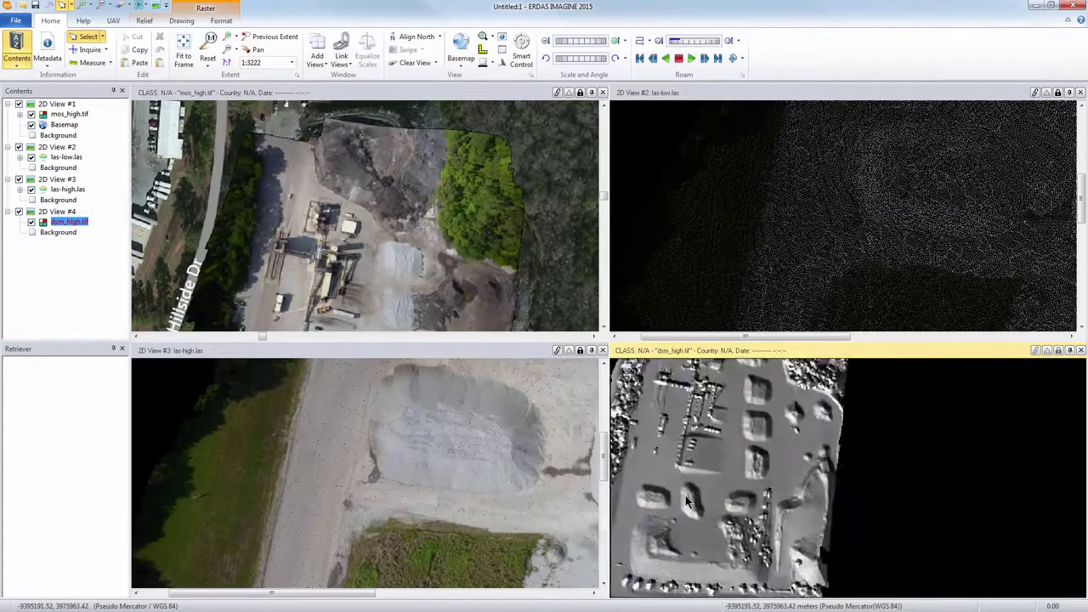
scroll(686, 501, "up", 4)
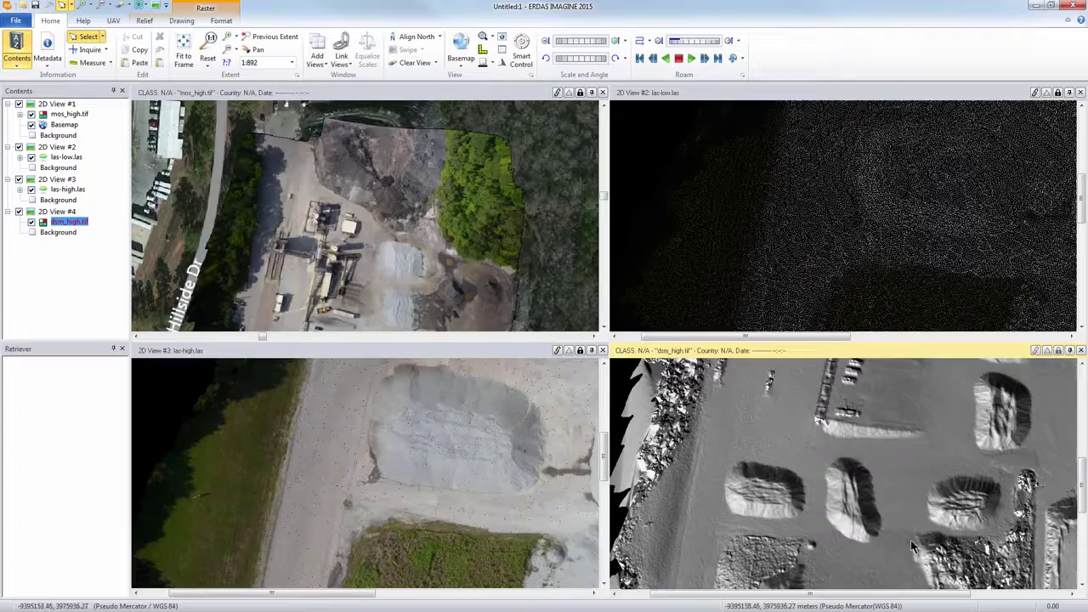
middle_click_drag(910, 539, 899, 408)
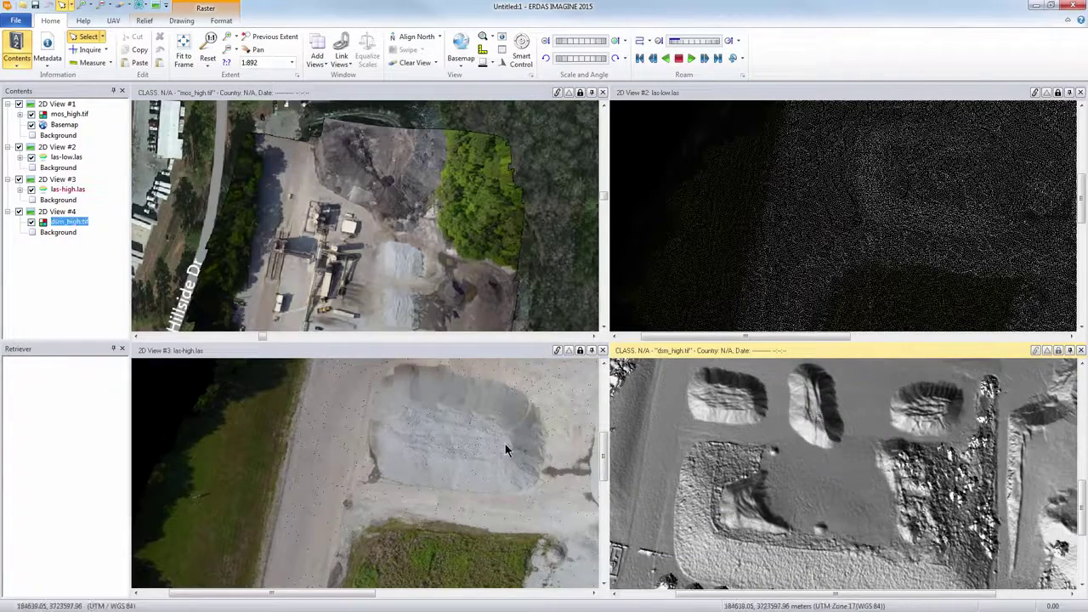
left_click(373, 465)
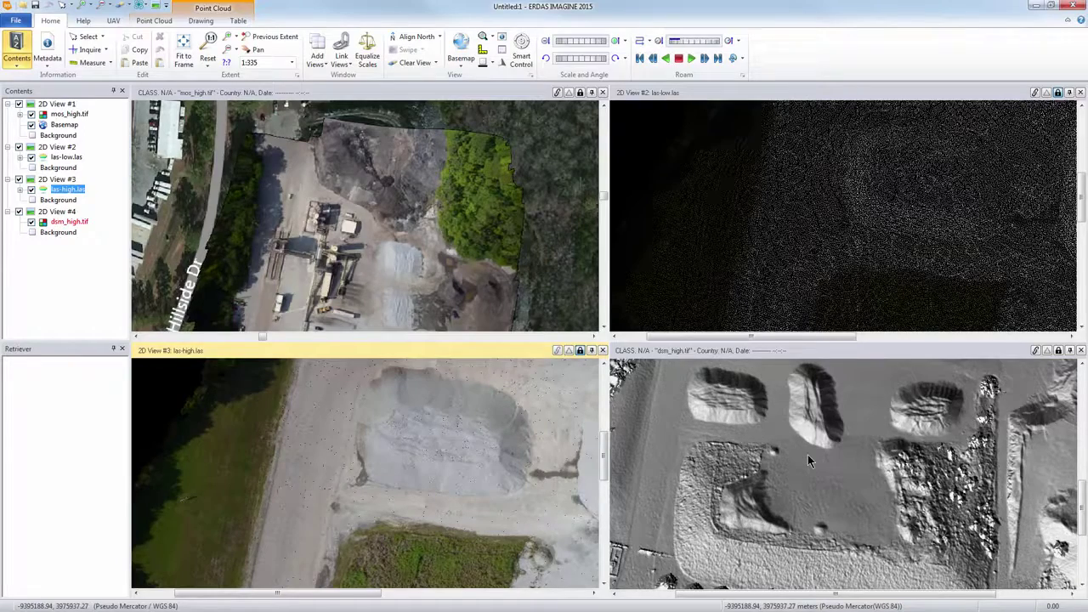
Step: Close 2D Views #2 and #3 and add Mosaic/mos_high.tif to 2D View #1
left_click(1081, 92)
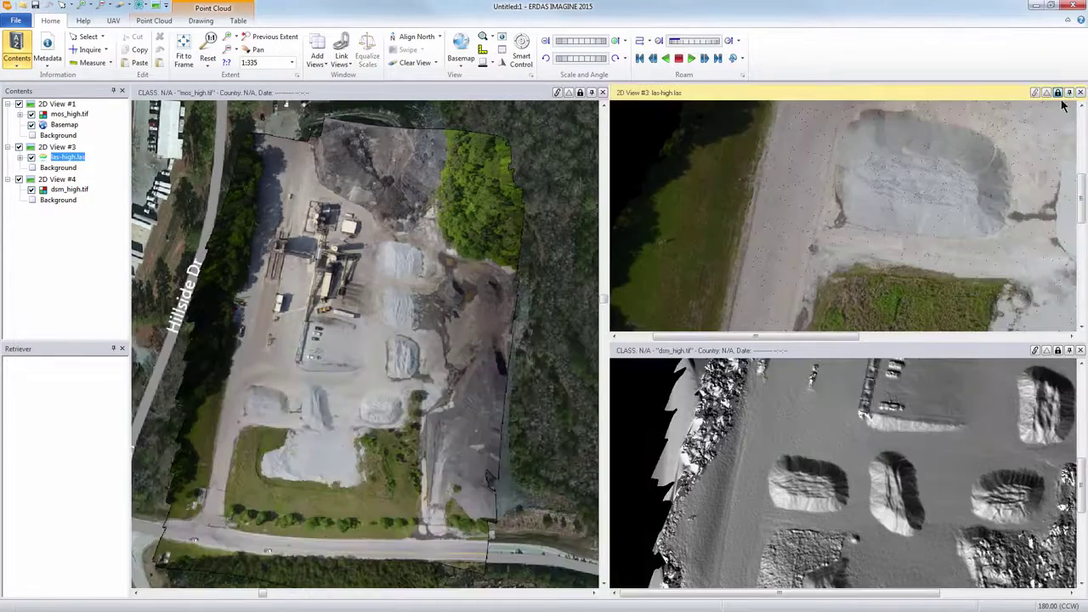
left_click(1081, 92)
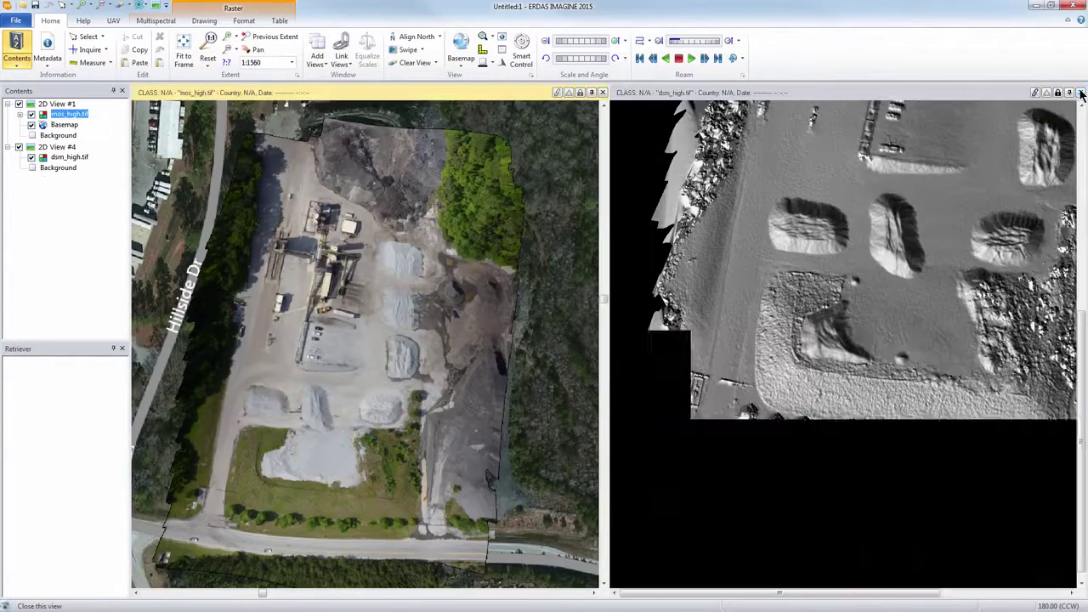
left_click(22, 5)
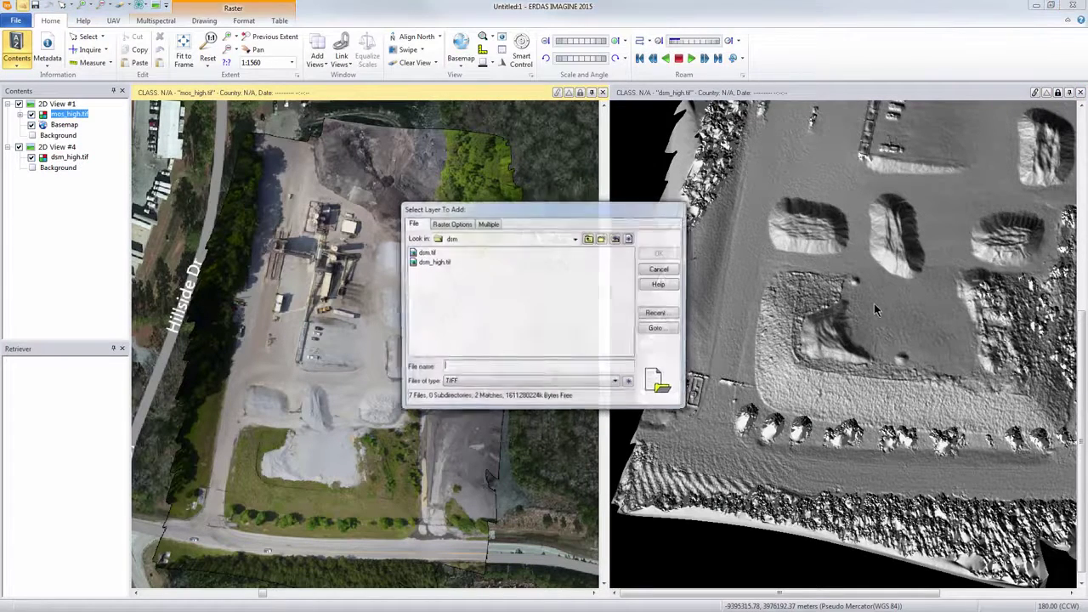
left_click(588, 238)
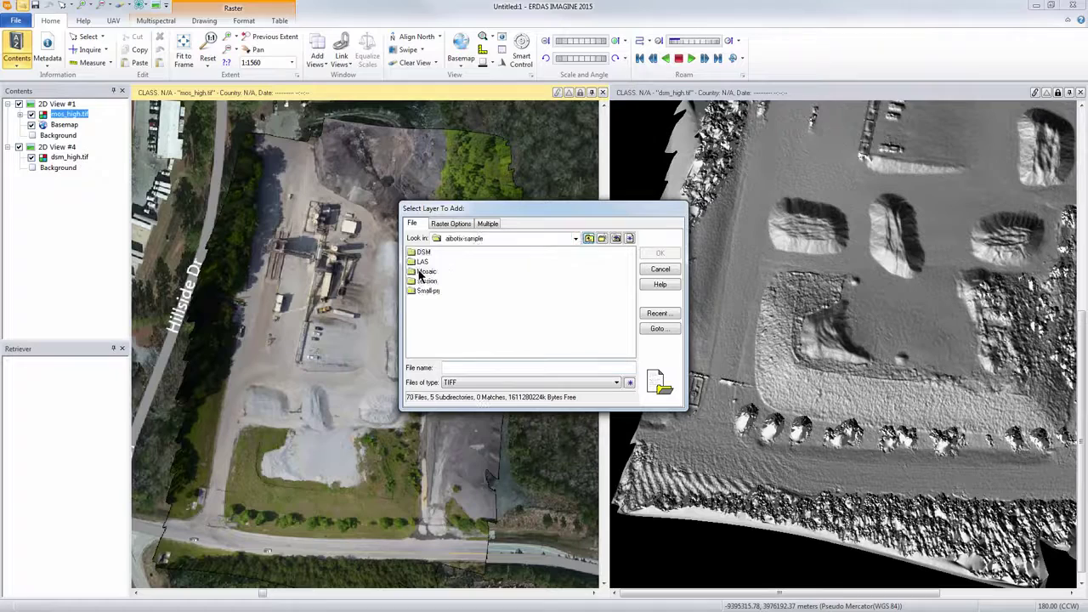
double_click(425, 271)
left_click(433, 262)
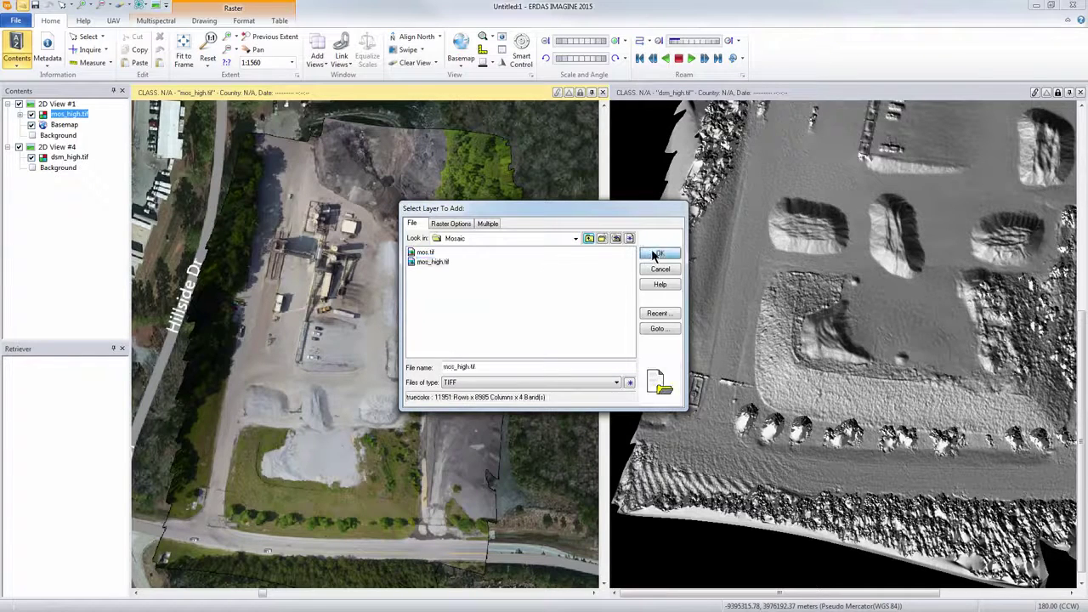
left_click(660, 253)
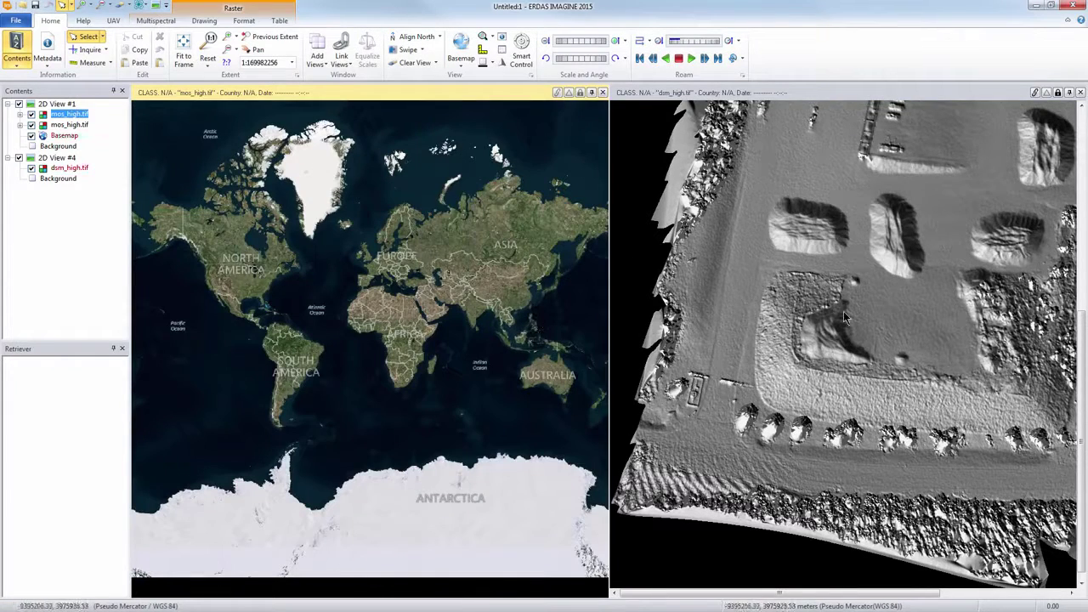
Step: Fit 2D View #1 to the mos_high.tif layer's extent
left_click(887, 318)
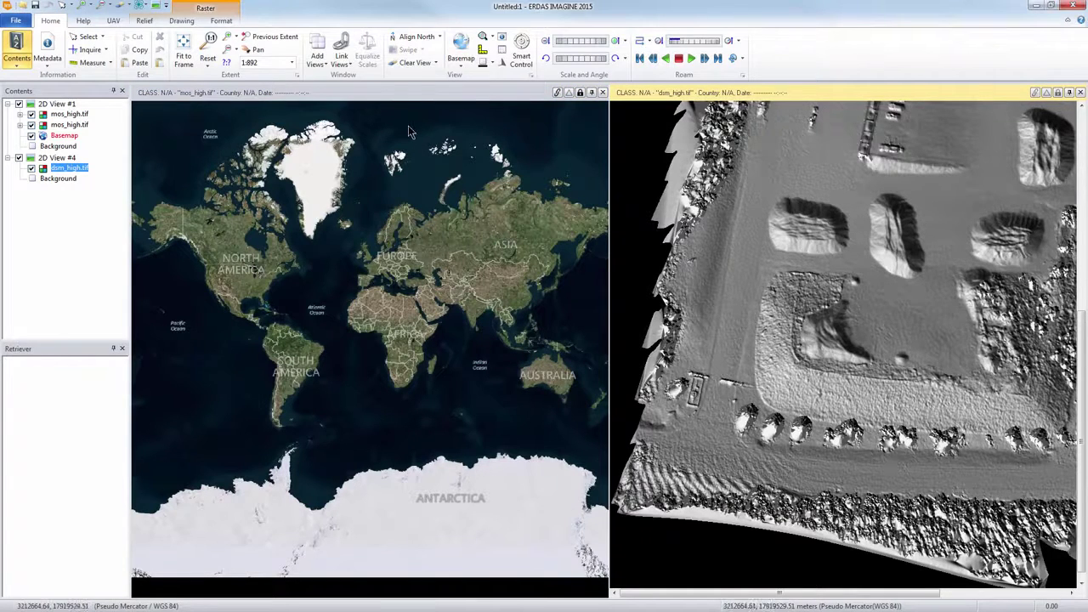
right_click(82, 115)
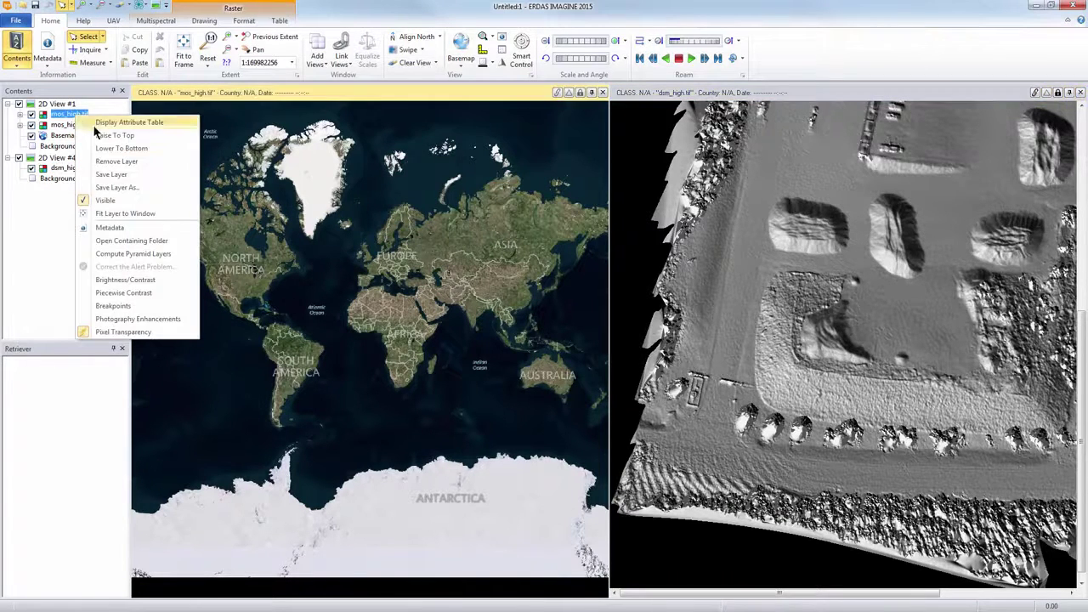
left_click(122, 215)
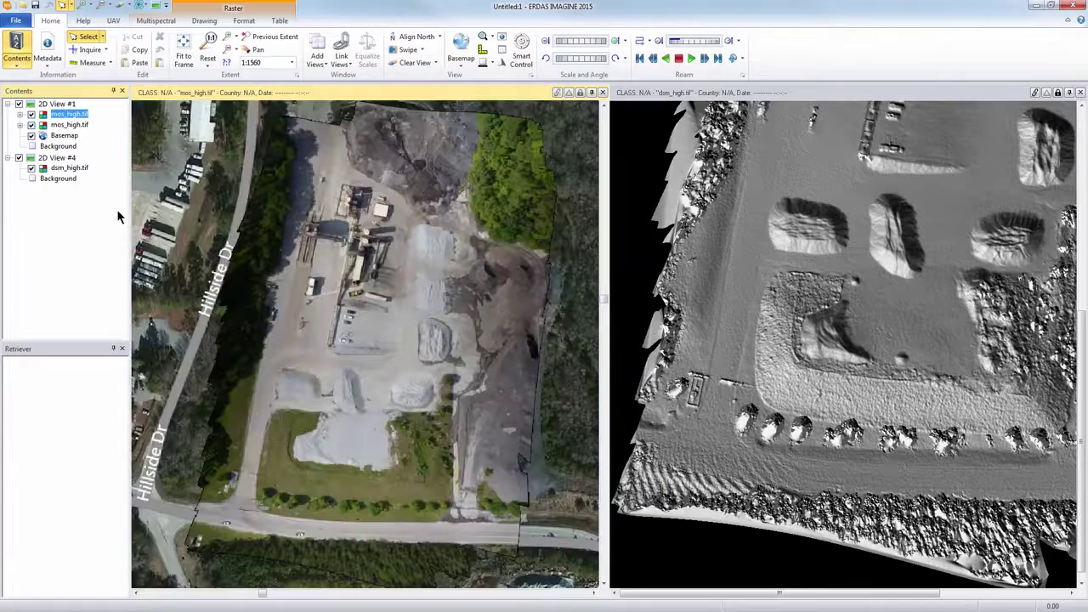
Step: Overlay mos_high.tif on the DSM view, zoom to the stockpiles, and add an empty 2D view
left_click(837, 92)
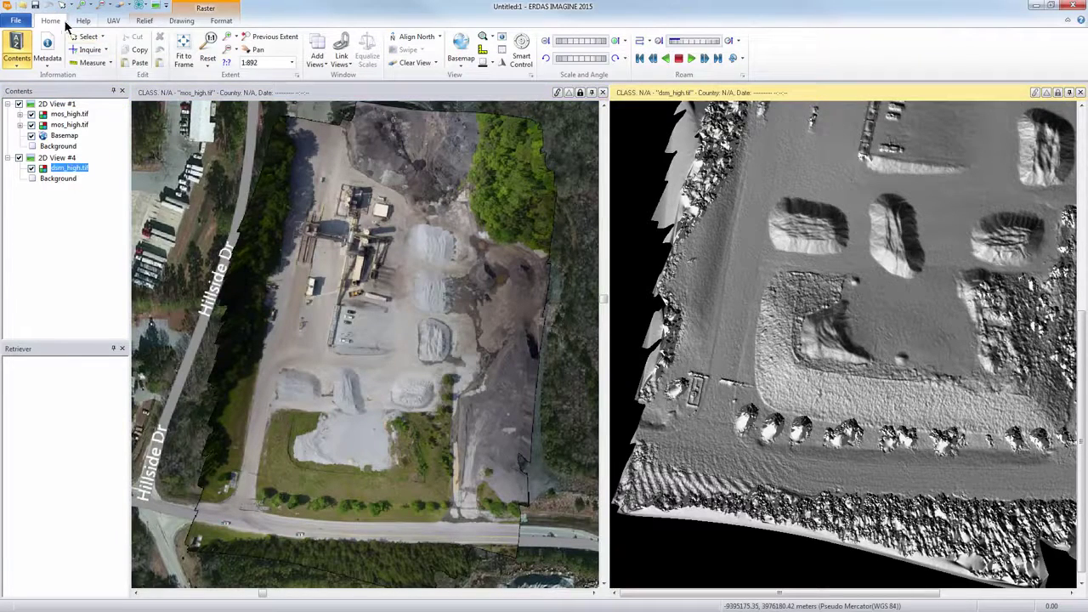
key("ctrl+o")
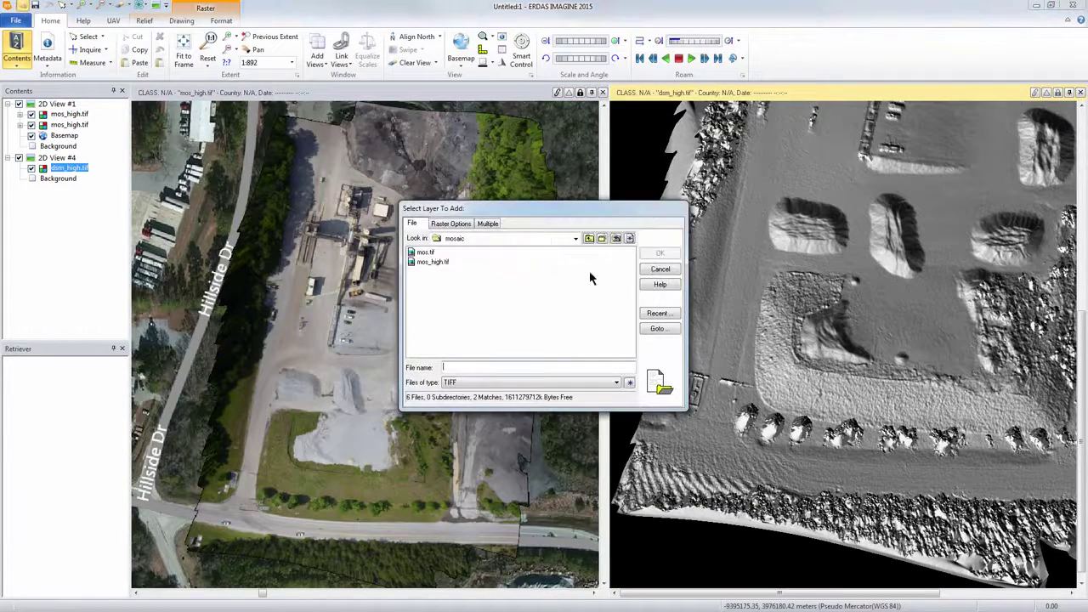
left_click(433, 262)
left_click(659, 253)
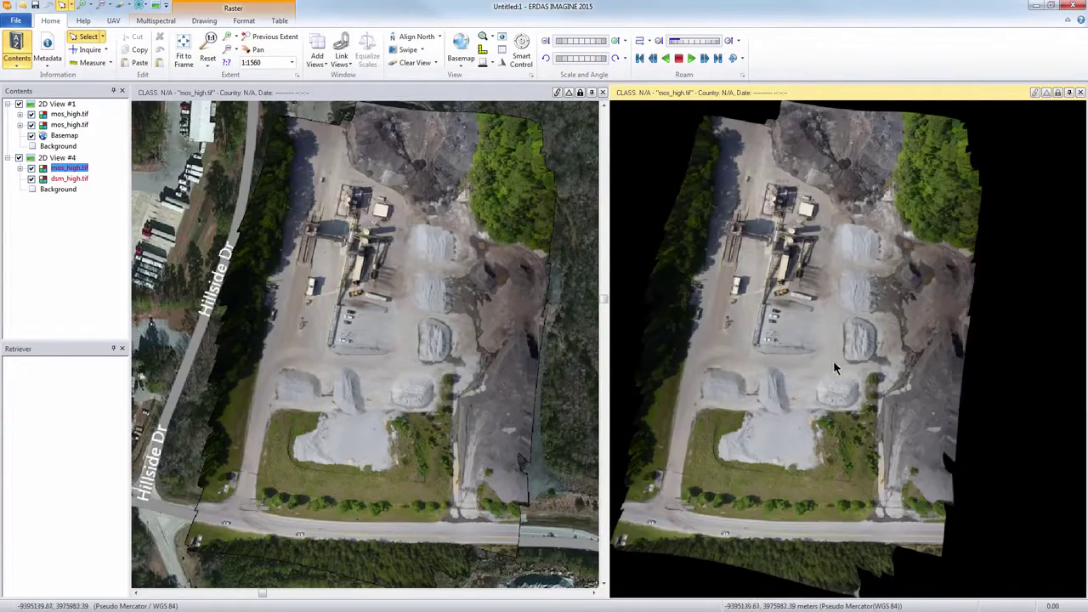
scroll(750, 251, "up", 3)
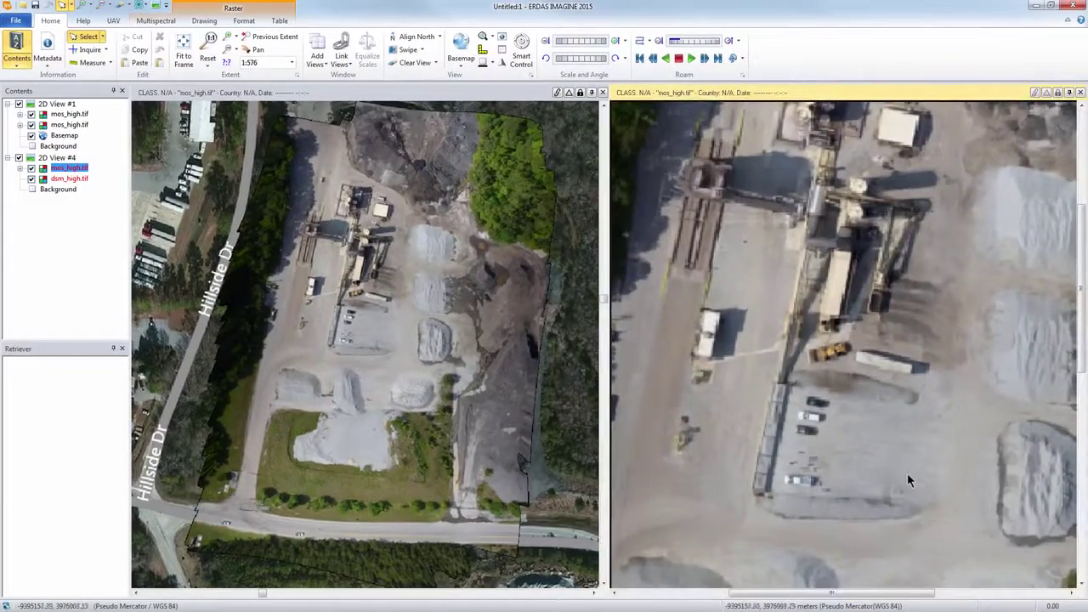
middle_click_drag(909, 477, 879, 359)
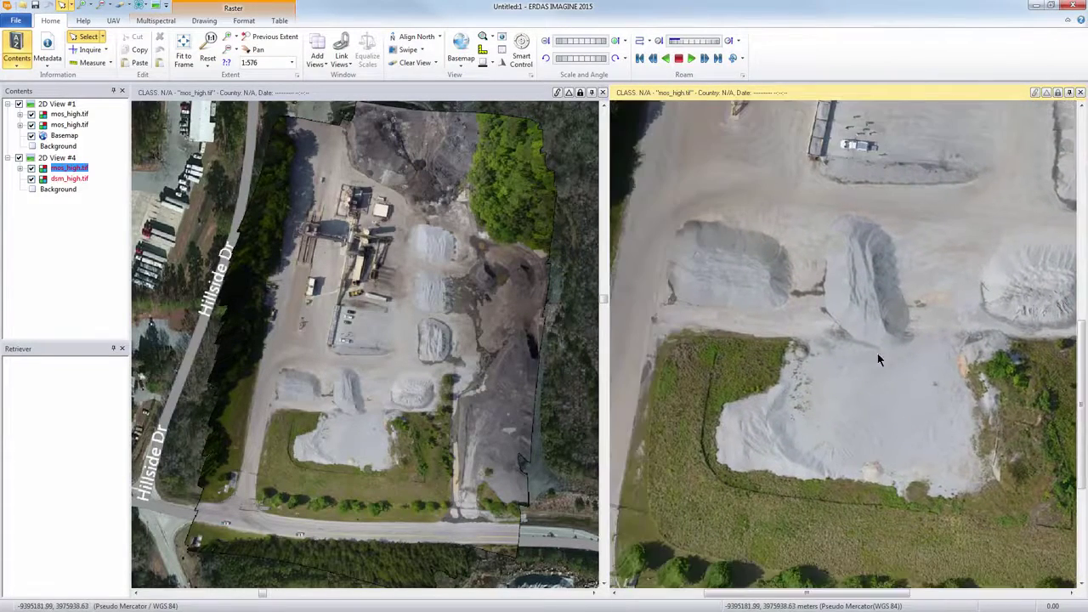
left_click(143, 5)
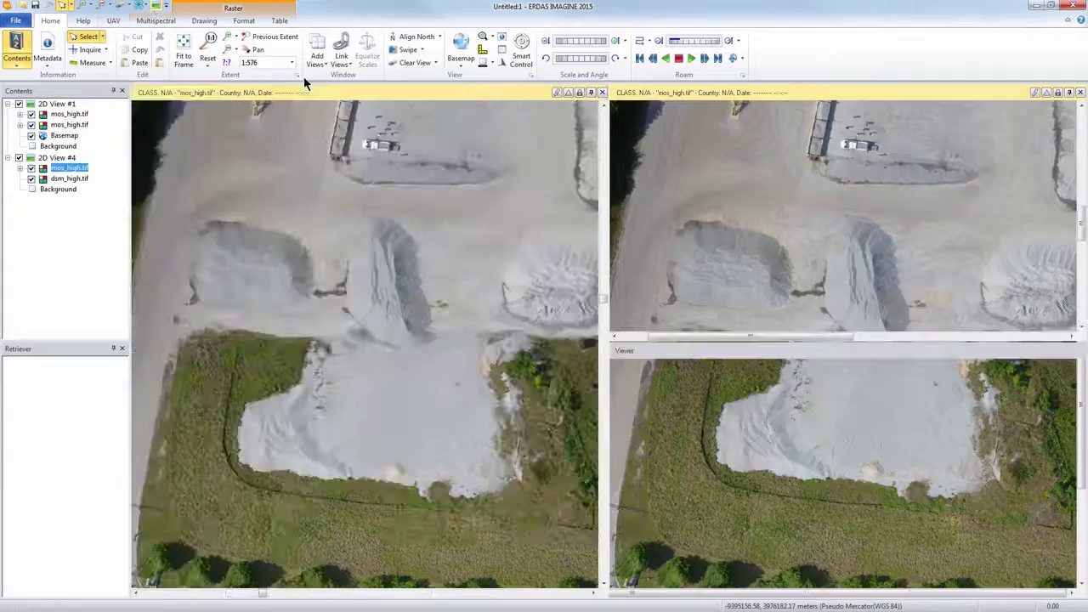
Step: Close the mosaic-over-DSM view and load las-high.las into the new 2D View #2
left_click(1080, 92)
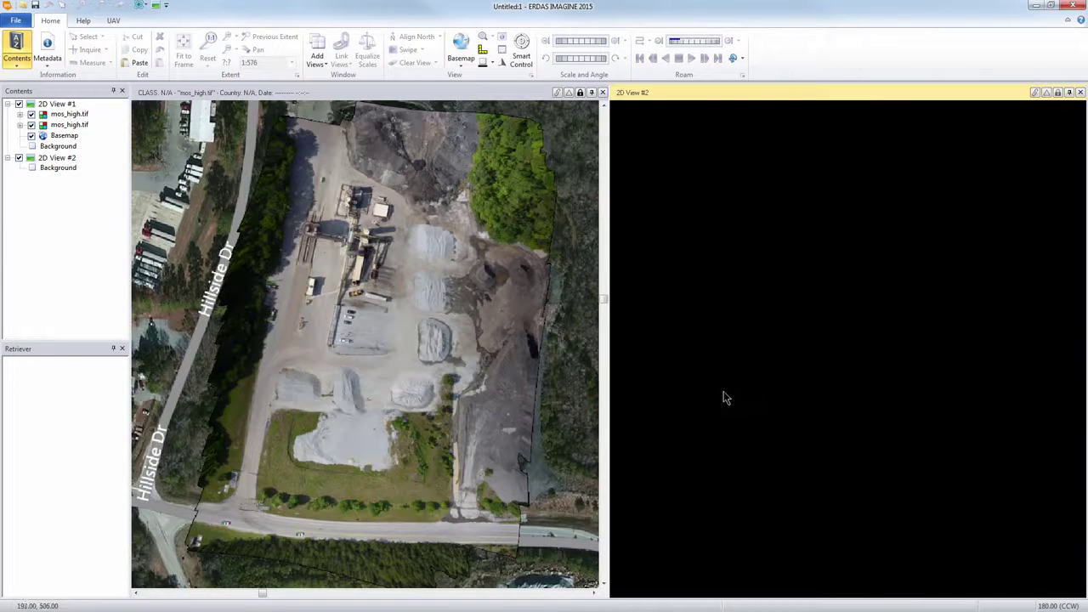
left_click(113, 20)
left_click(169, 50)
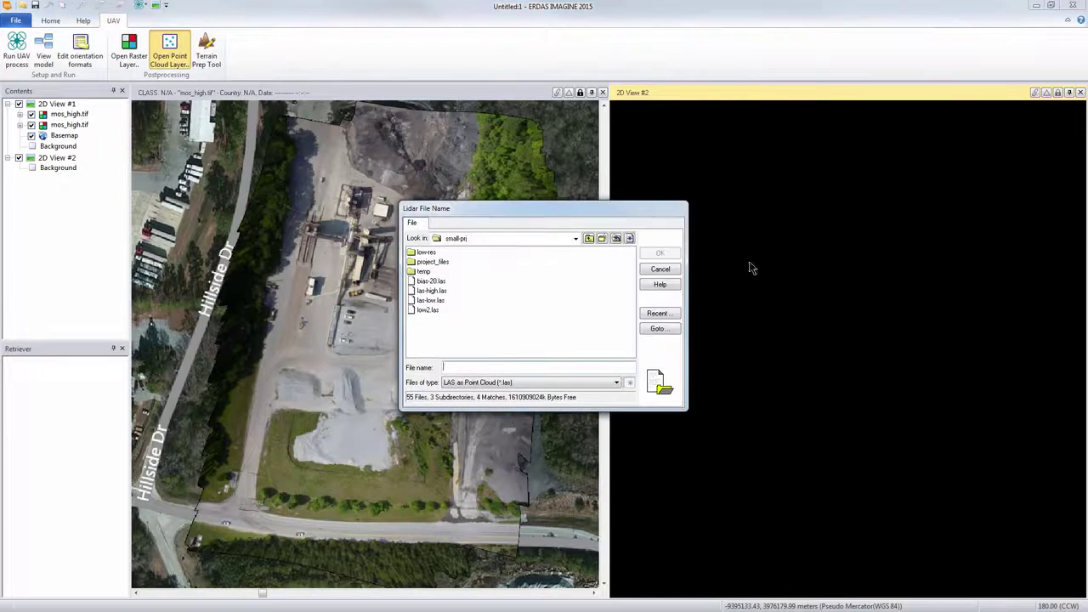
left_click(431, 290)
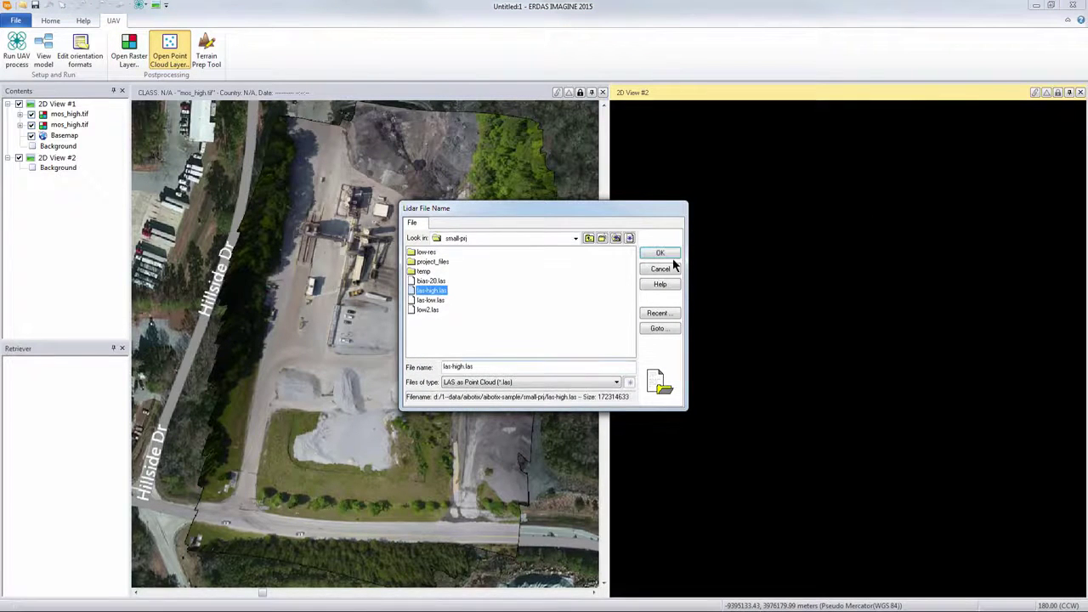
left_click(661, 253)
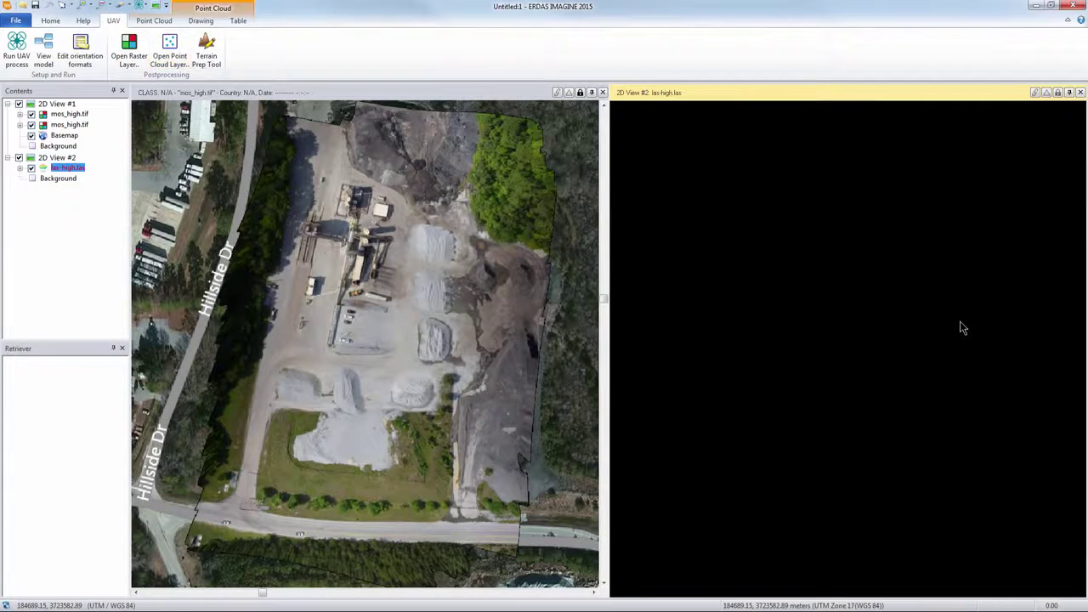
Step: Show las-high.las in a 3D display, tilted and orbited to view the stockpiles
left_click(155, 23)
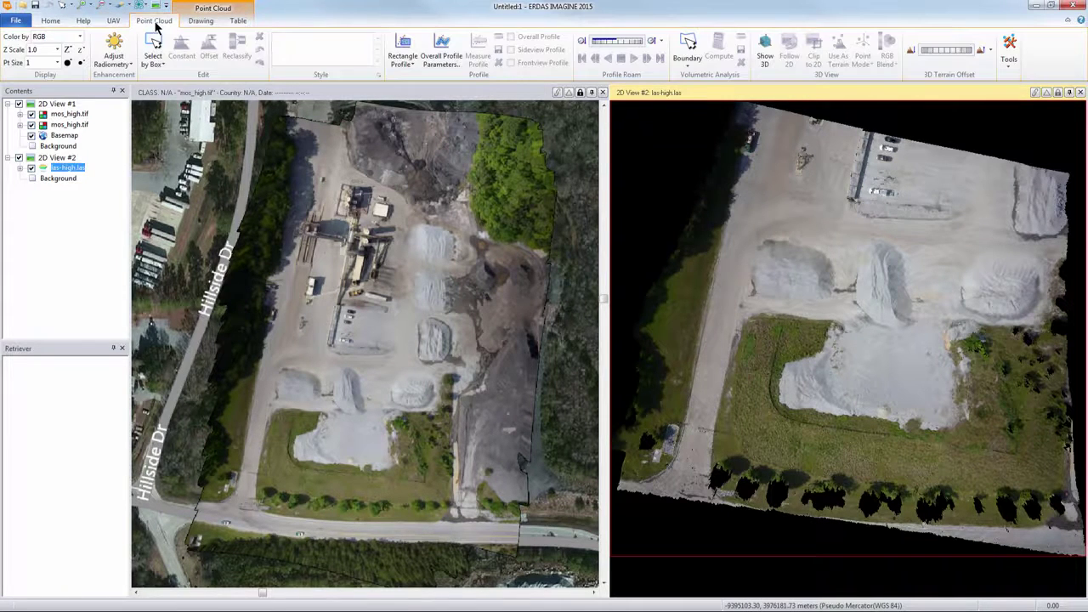
left_click(765, 49)
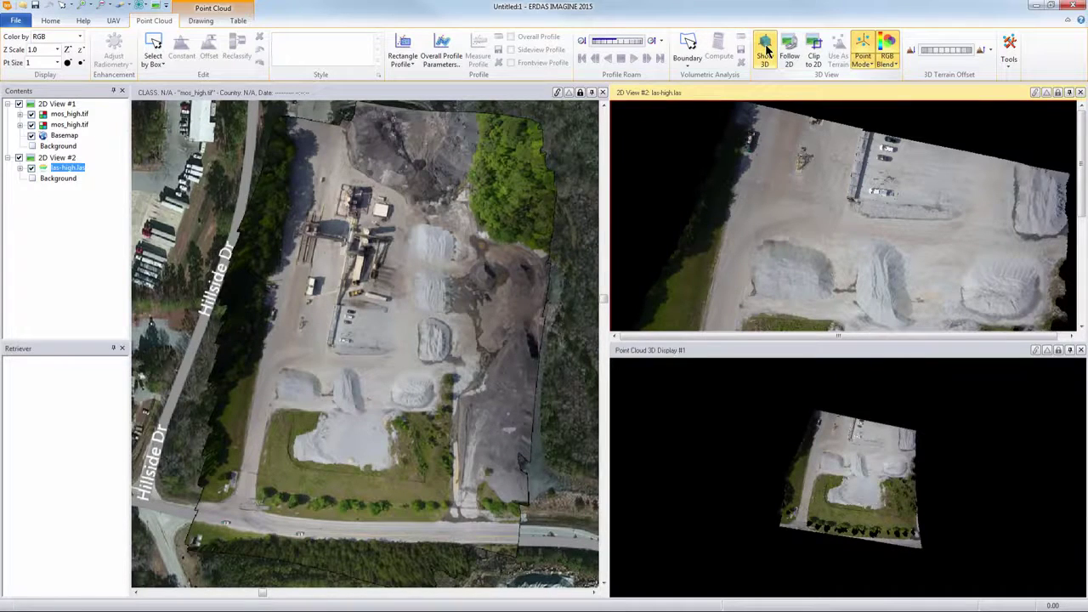
left_click(861, 485)
scroll(860, 485, "up", 3)
scroll(860, 486, "up", 3)
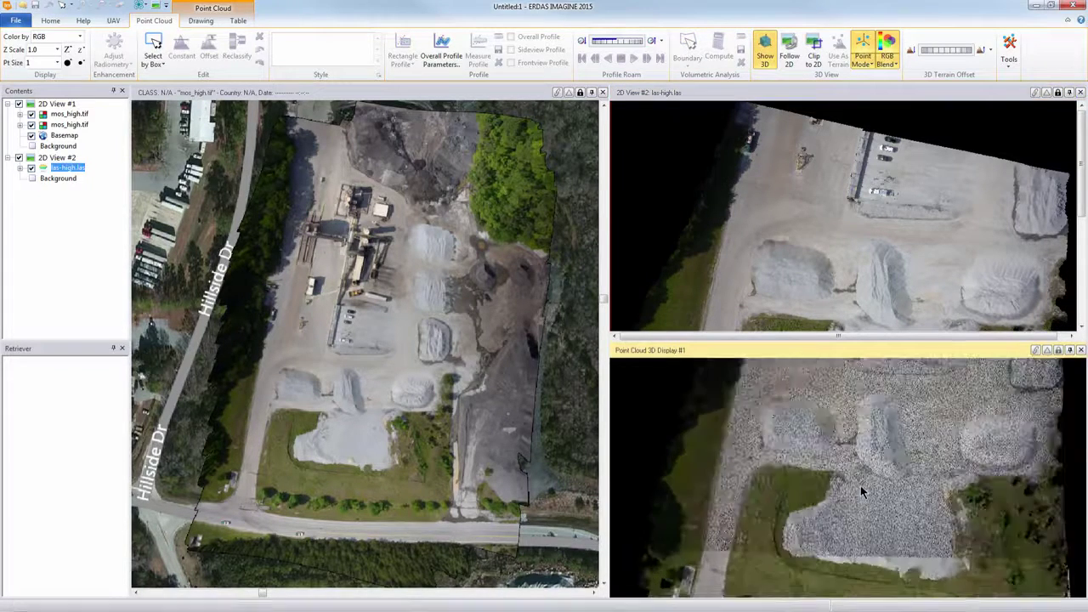
left_click_drag(888, 423, 836, 448)
scroll(835, 448, "up", 3)
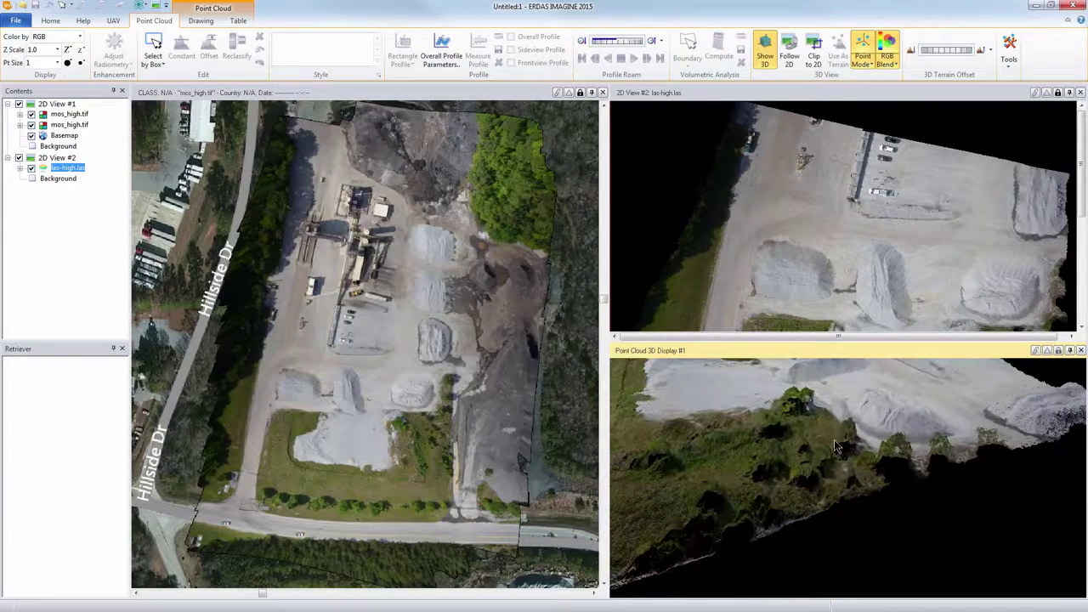
left_click_drag(799, 414, 773, 430)
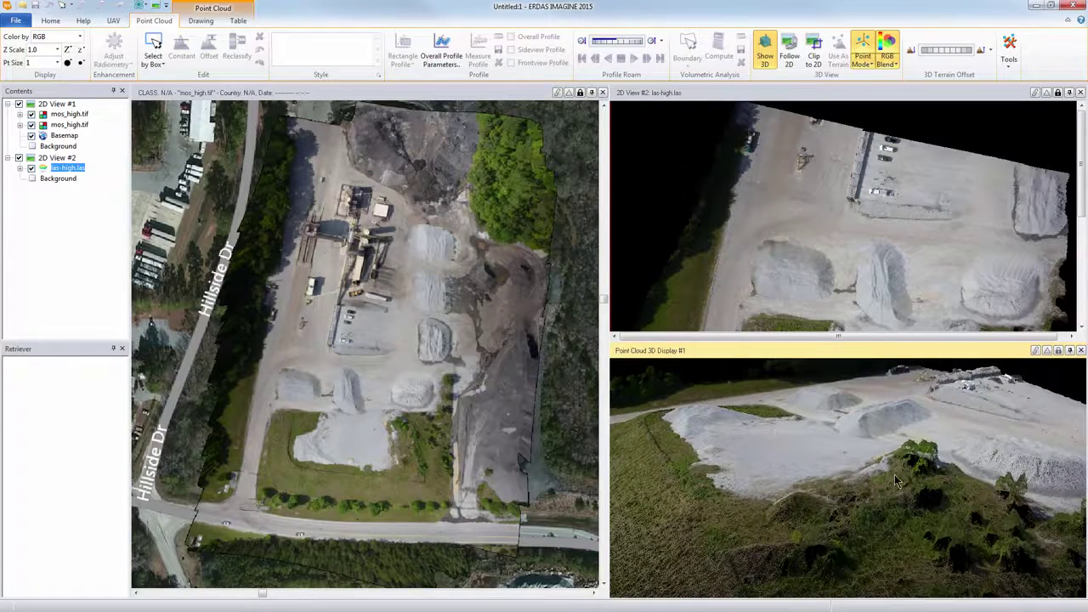
left_click_drag(894, 483, 833, 479)
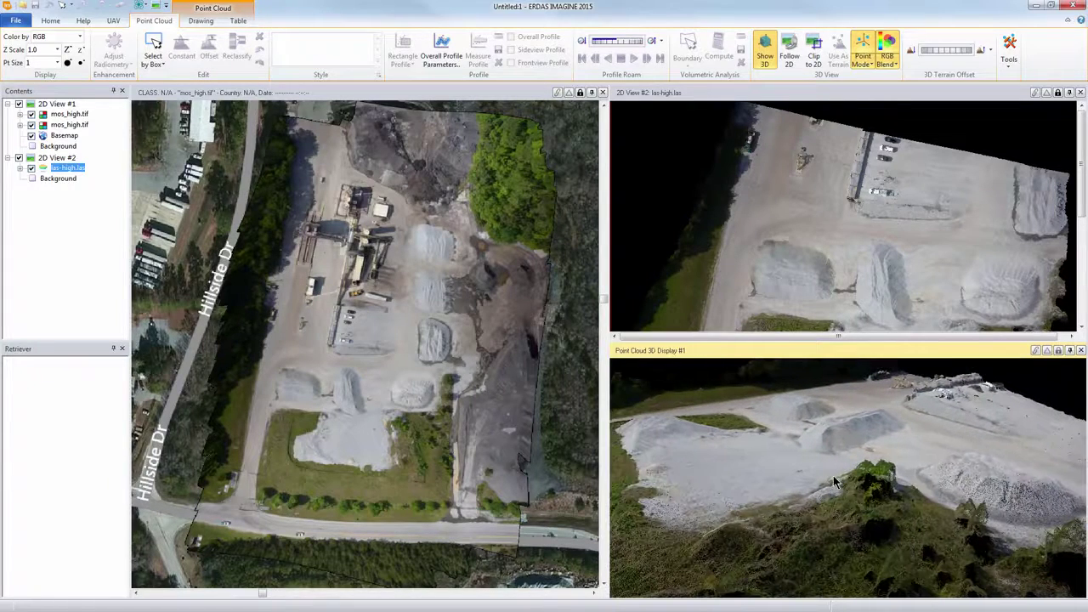